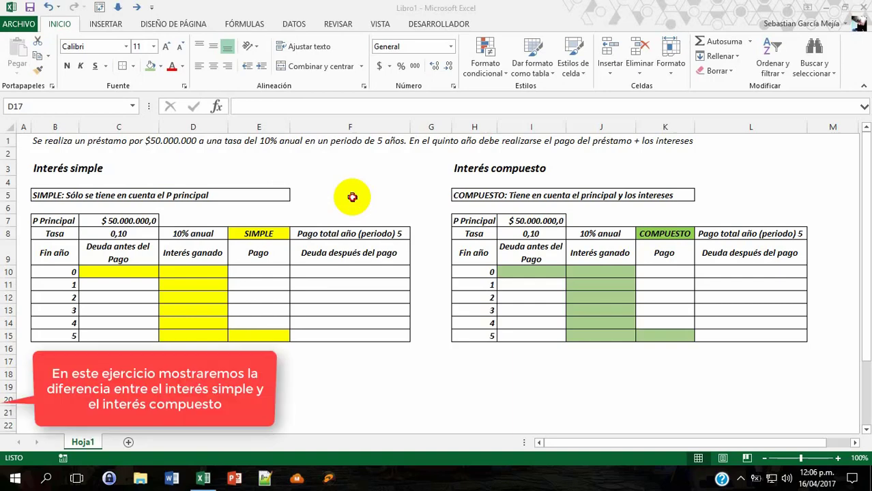
Review the sheet layout: both interest headings, principal in C7, 0,10 rate and years 0–5
{"action": "left_click", "coordinate": [352, 197]}
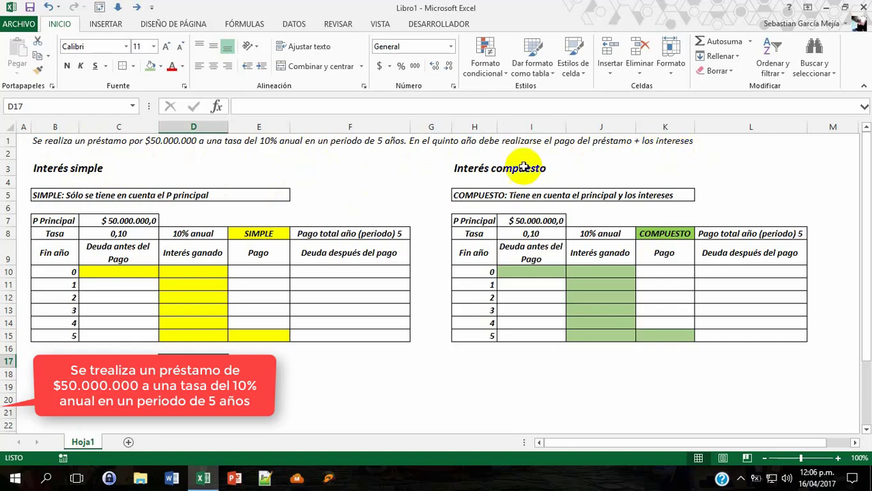
{"action": "left_click", "coordinate": [38, 167]}
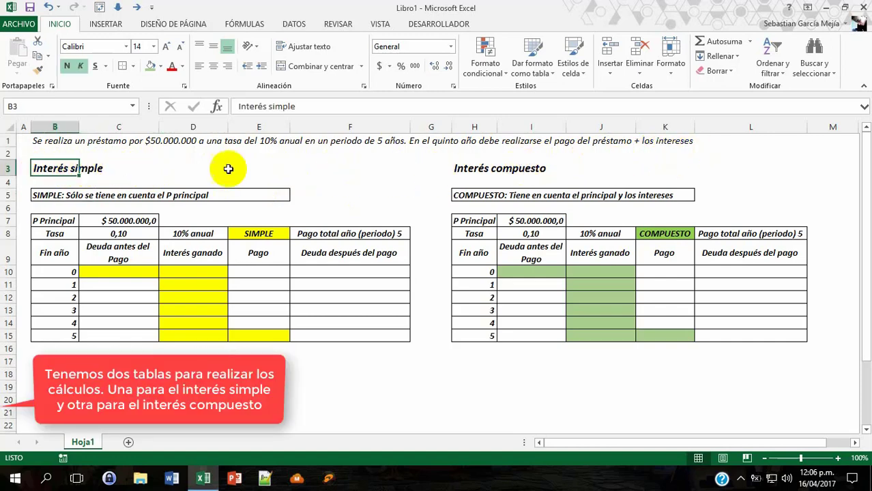
{"action": "left_click", "coordinate": [481, 169]}
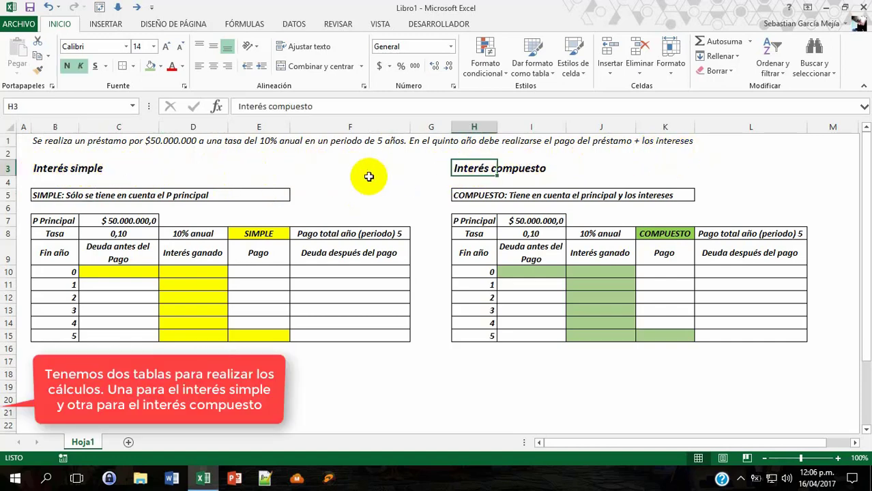
{"action": "left_click", "coordinate": [41, 196]}
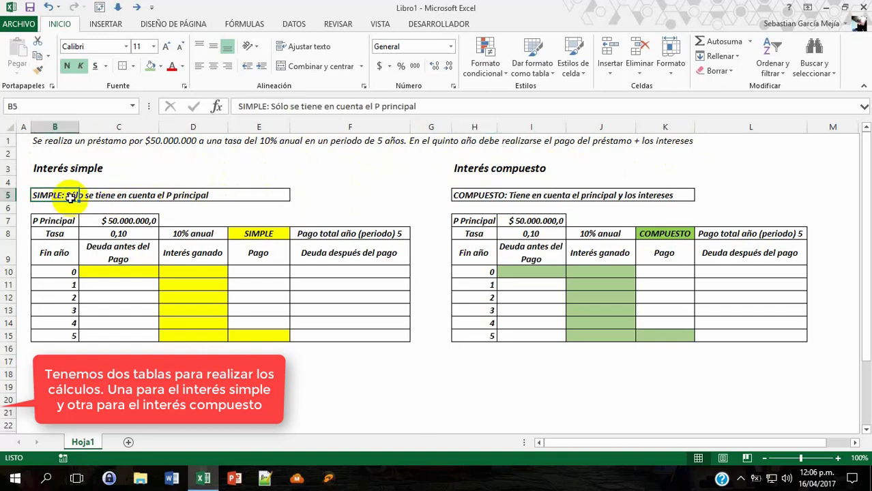
{"action": "left_click", "coordinate": [231, 219]}
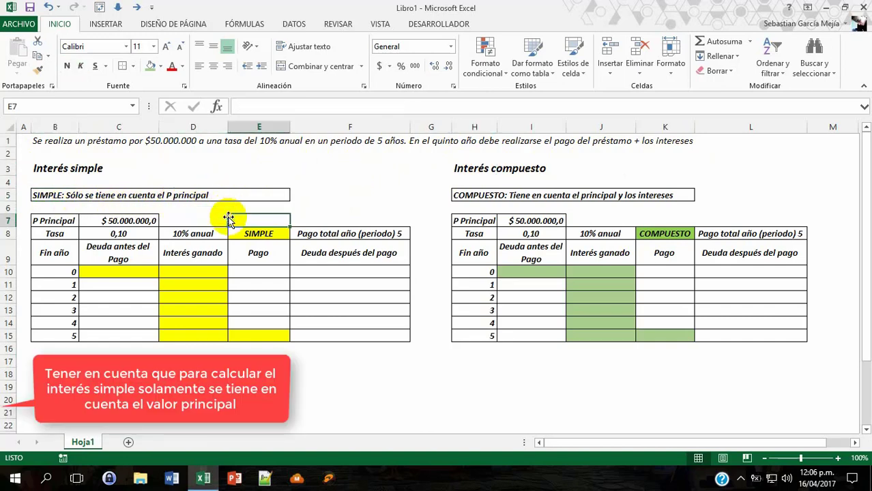
{"action": "left_click", "coordinate": [64, 221]}
{"action": "left_click", "coordinate": [90, 221]}
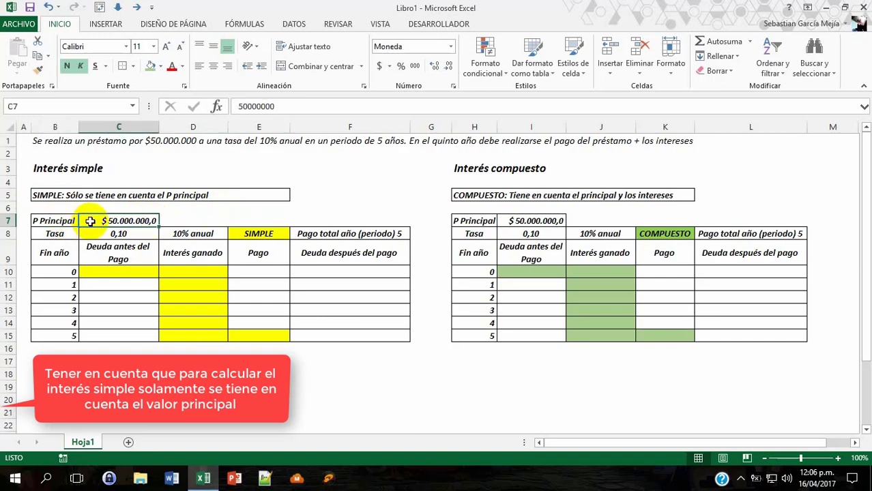
{"action": "left_click", "coordinate": [65, 236]}
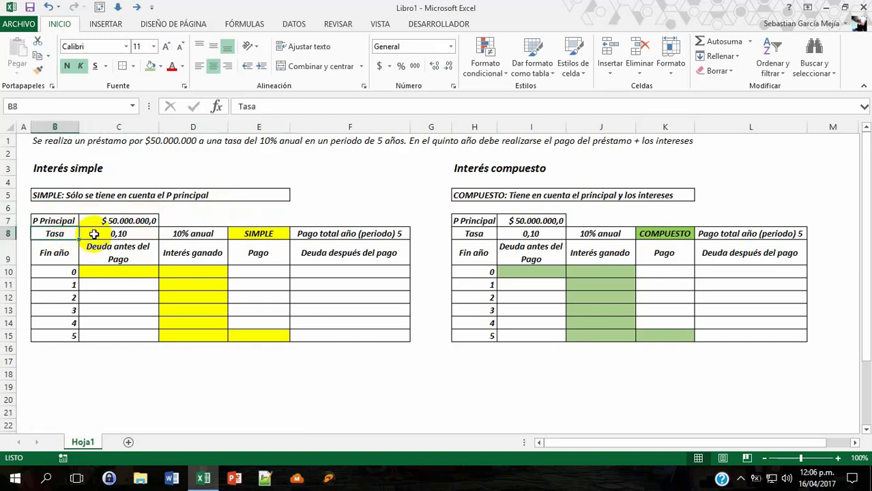
{"action": "left_click", "coordinate": [116, 234]}
{"action": "left_click", "coordinate": [167, 234]}
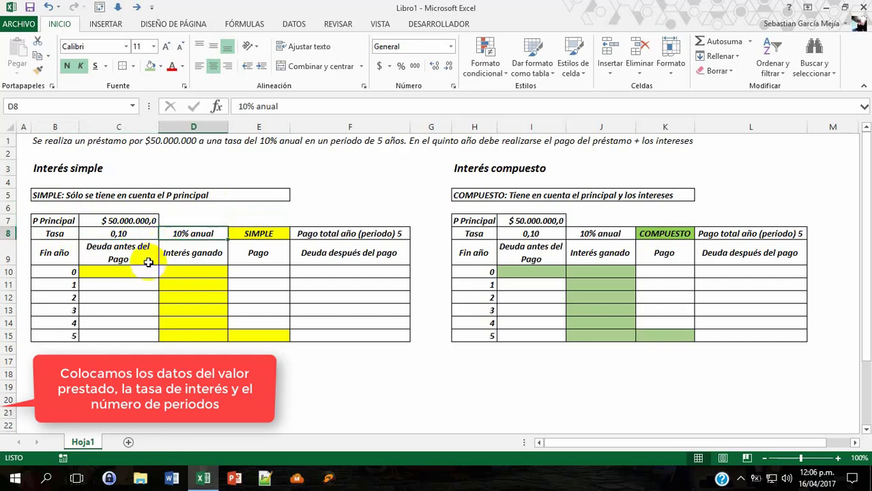
{"action": "left_click_drag", "start_coordinate": [57, 273], "coordinate": [57, 337]}
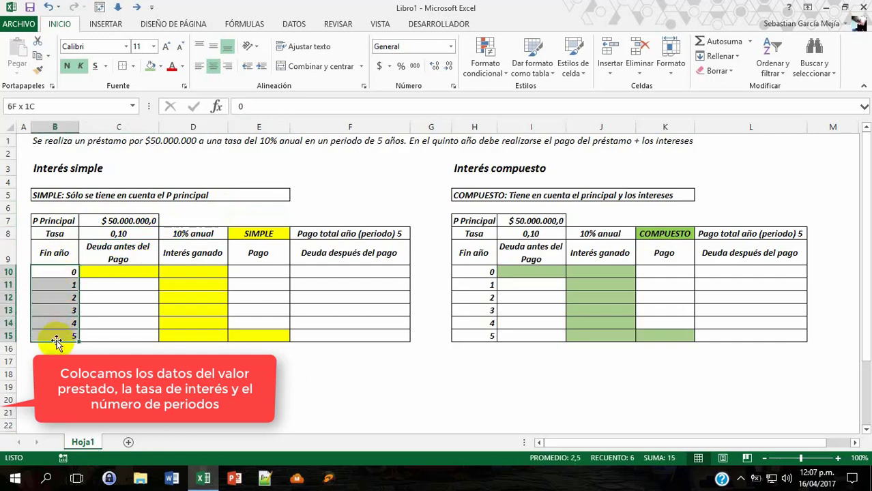
Set year 0 debt to =C7 and enter 0 for interest and payment
{"action": "left_click", "coordinate": [146, 272]}
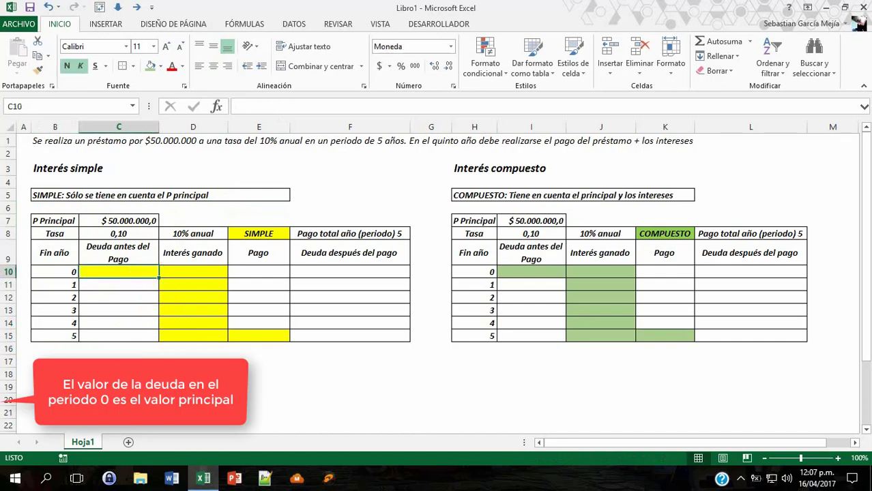
{"action": "type", "text": "="}
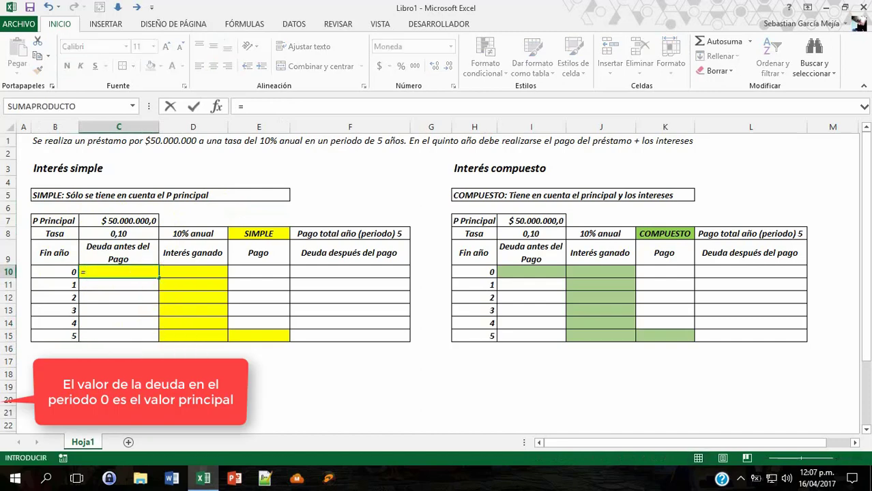
{"action": "left_click", "coordinate": [142, 221]}
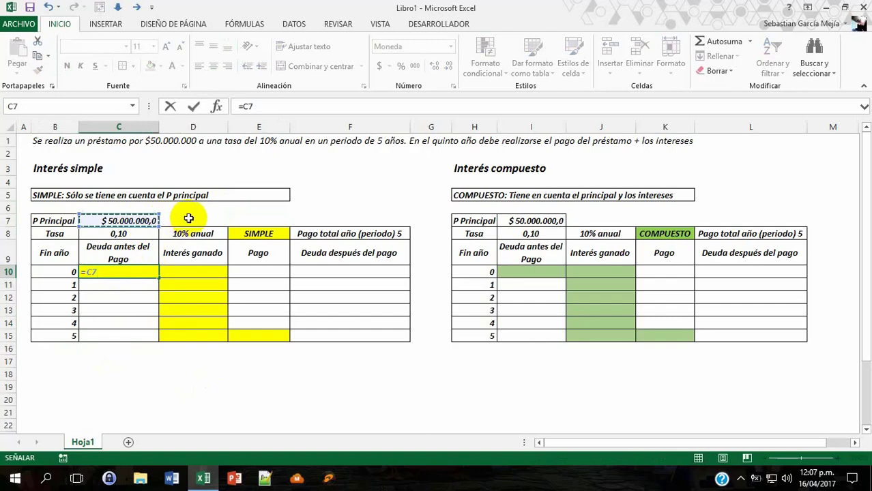
{"action": "key", "text": "Tab"}
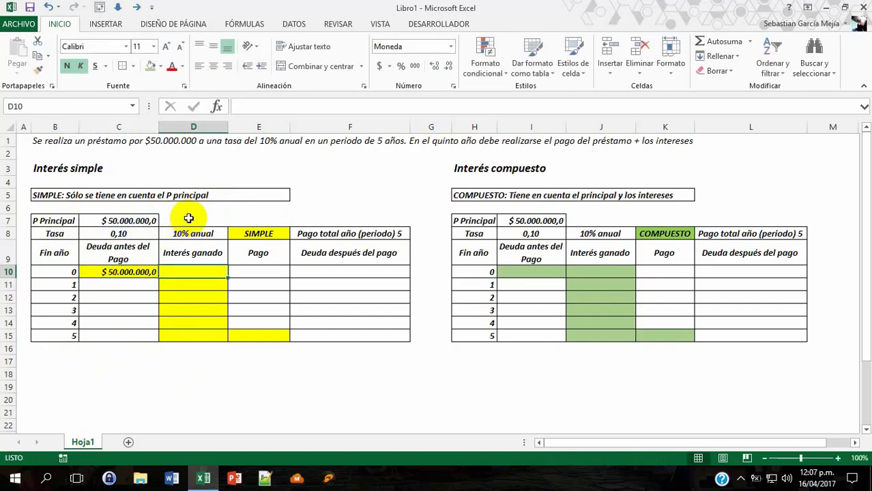
{"action": "type", "text": "0"}
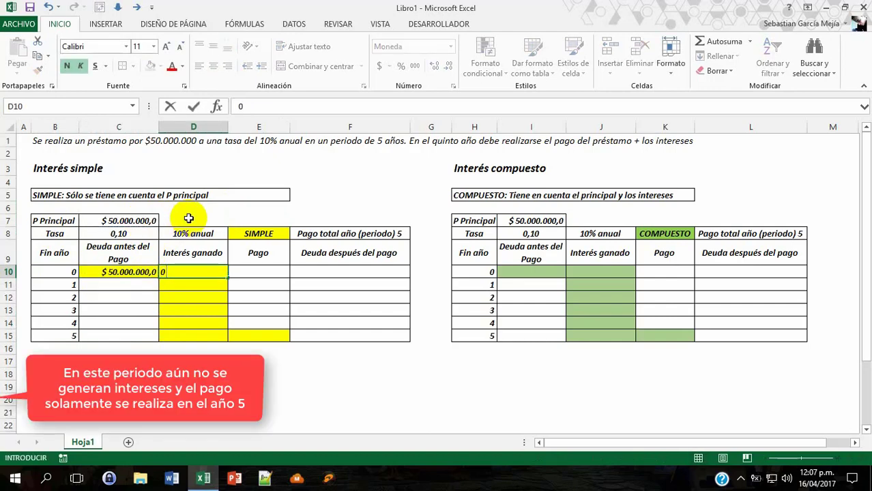
{"action": "key", "text": "Tab"}
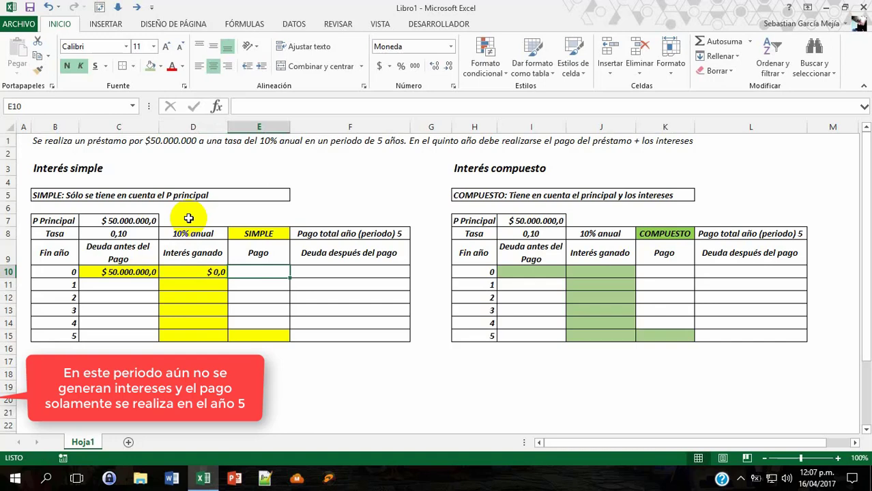
{"action": "type", "text": "0"}
{"action": "key", "text": "Tab"}
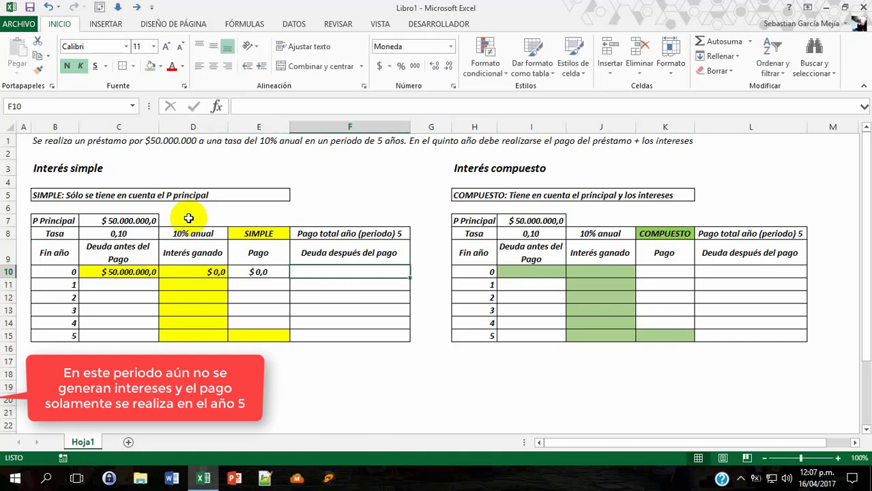
Compute year 0 debt after payment as =C10+D10-E10, giving $50.000.000,0
{"action": "type", "text": "="}
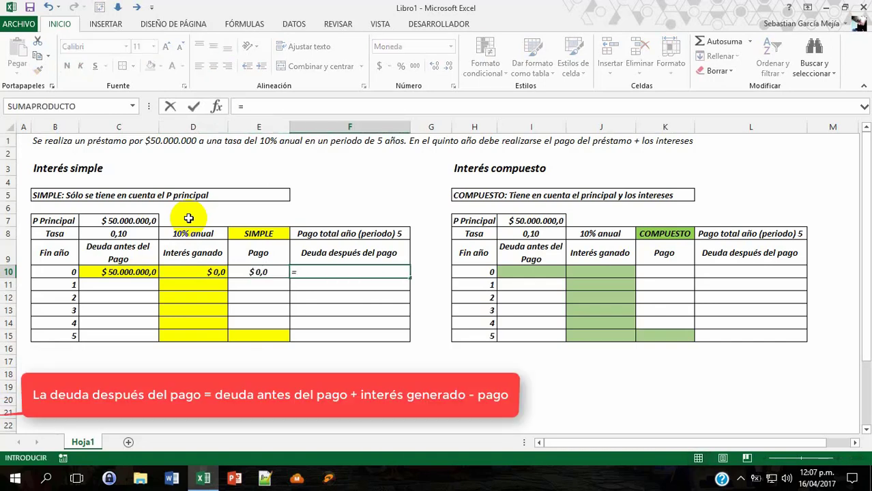
{"action": "left_click", "coordinate": [148, 272]}
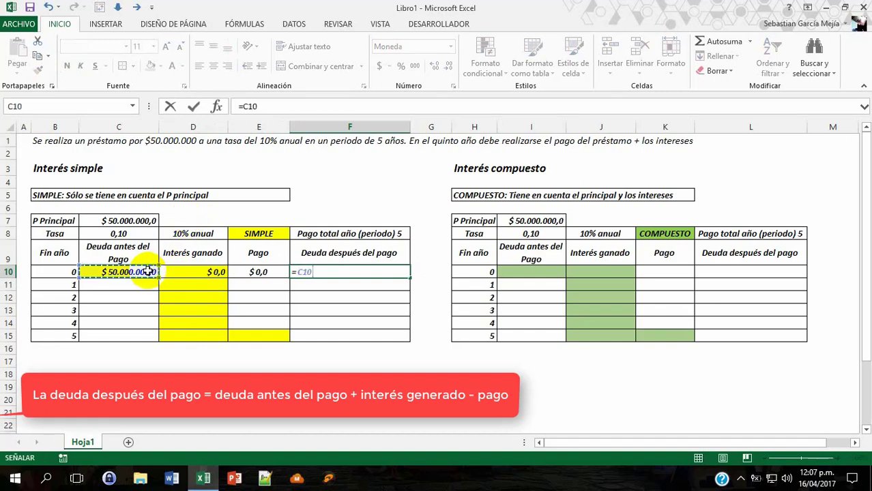
{"action": "type", "text": "+"}
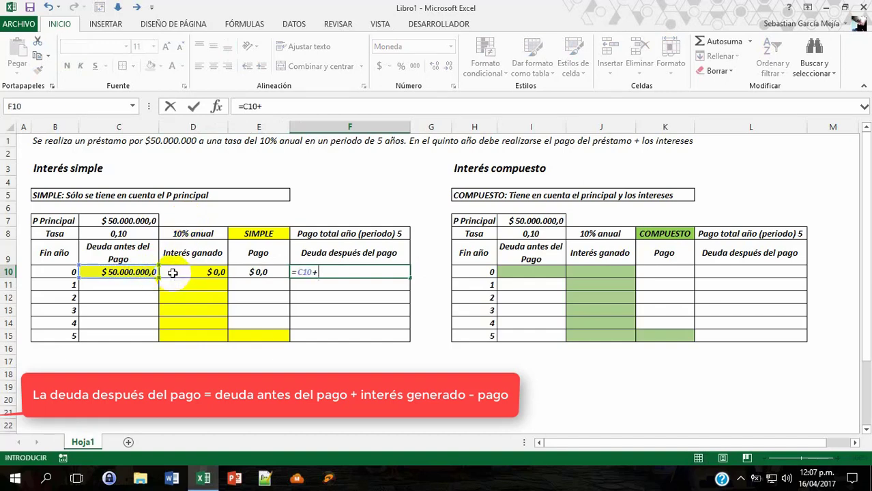
{"action": "left_click", "coordinate": [173, 272]}
{"action": "type", "text": "-"}
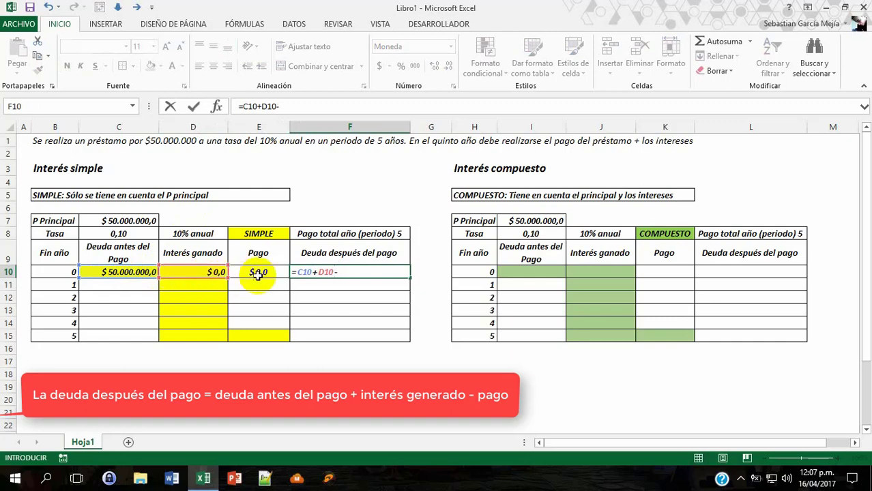
{"action": "left_click", "coordinate": [259, 272]}
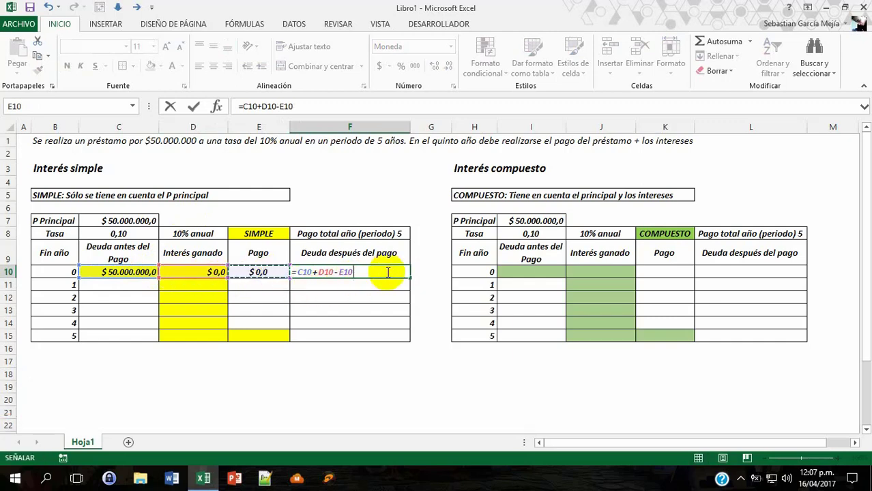
{"action": "key", "text": "Tab"}
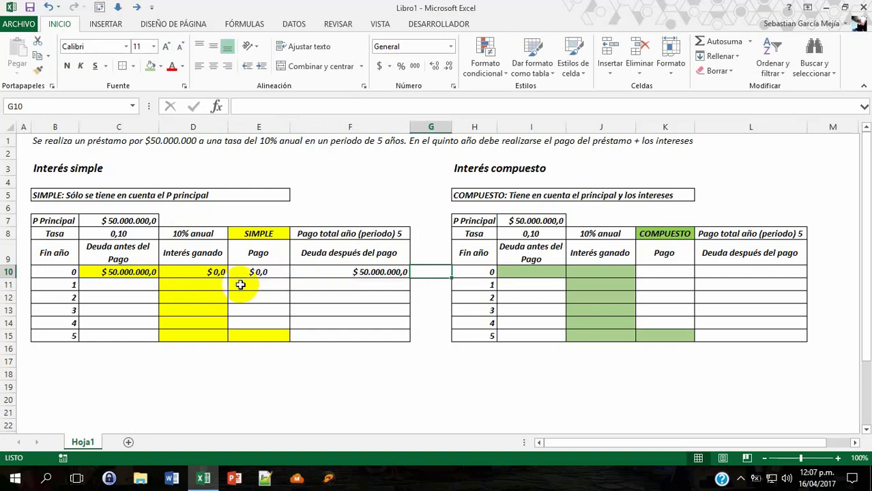
Link year 1's opening debt in C11 to year 0's ending debt F10
{"action": "left_click", "coordinate": [141, 284]}
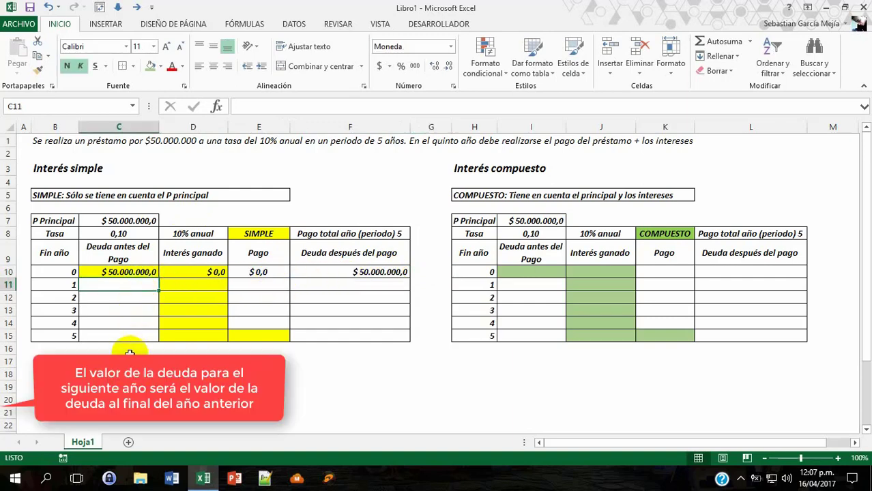
{"action": "type", "text": "="}
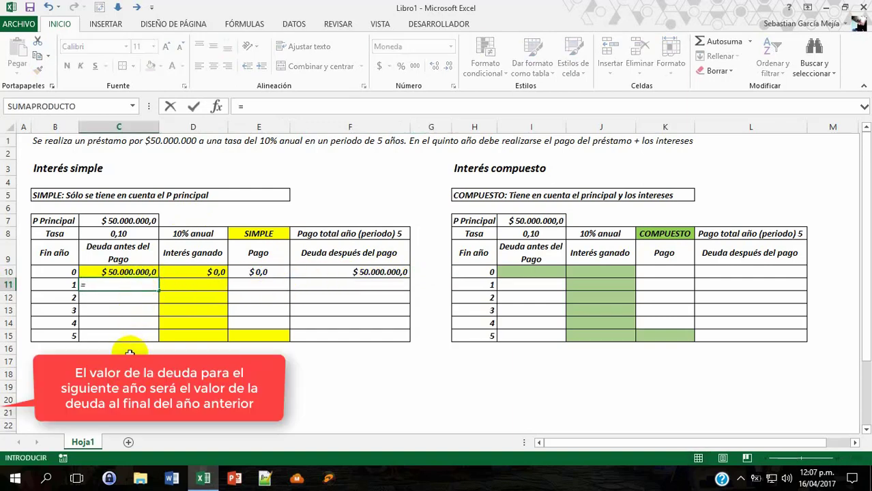
{"action": "left_click", "coordinate": [320, 272]}
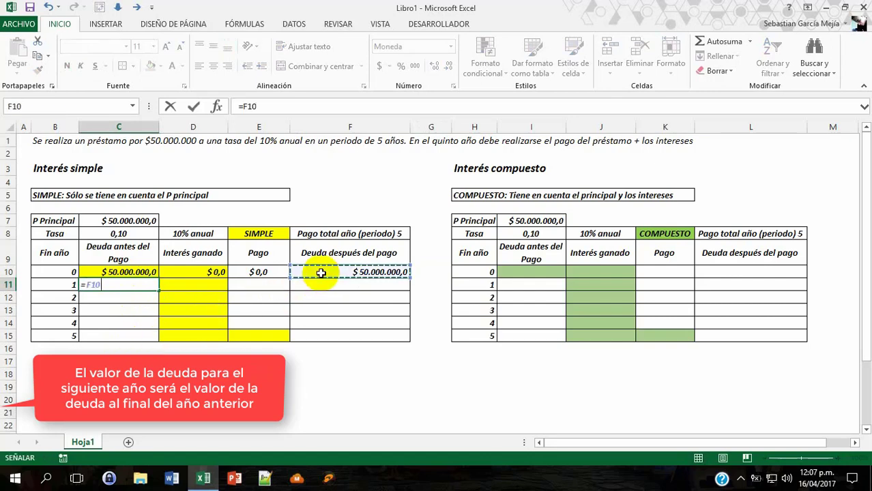
{"action": "key", "text": "Tab"}
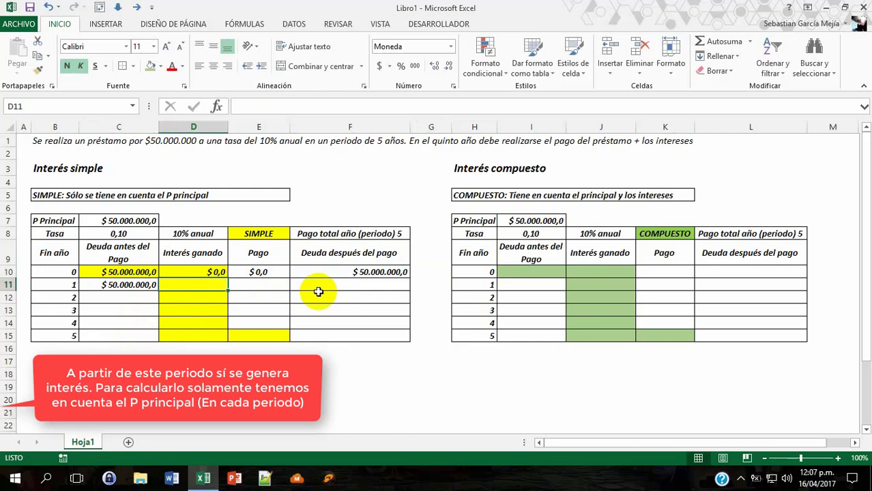
Set year 1 interest to =$C$7*$C$8, giving $5.000.000,0
{"action": "type", "text": "="}
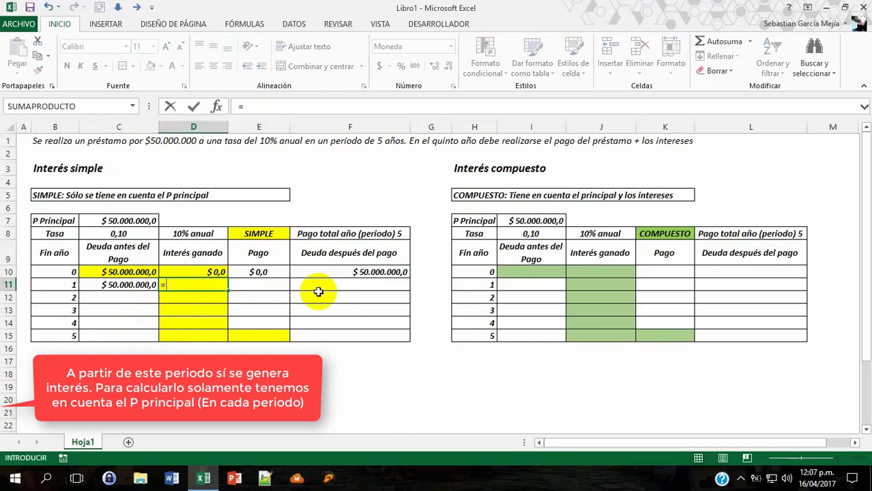
{"action": "left_click", "coordinate": [136, 221]}
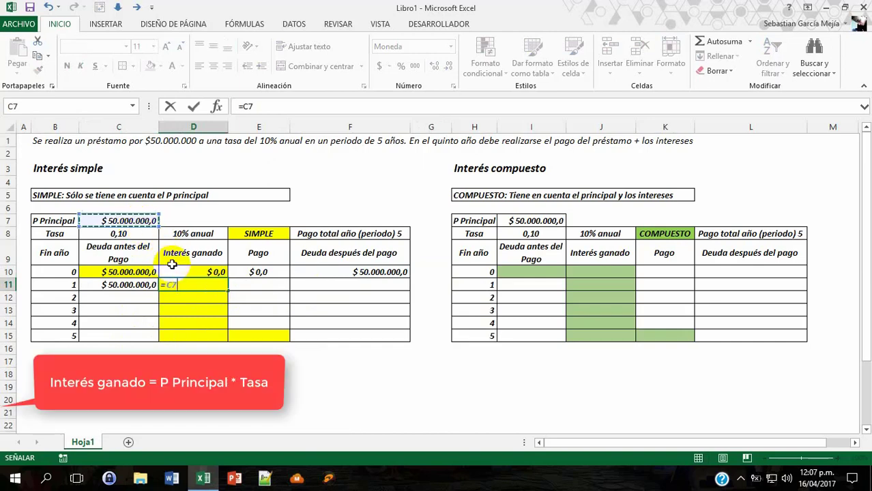
{"action": "type", "text": "*"}
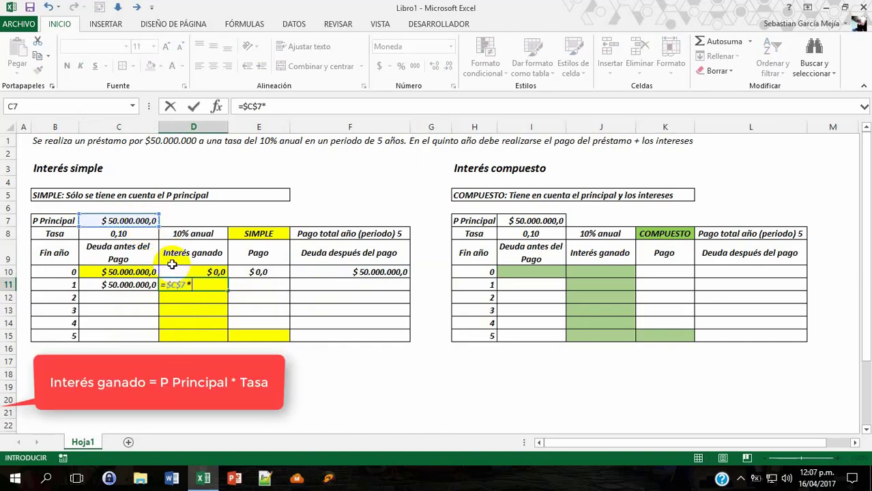
{"action": "left_click", "coordinate": [136, 233]}
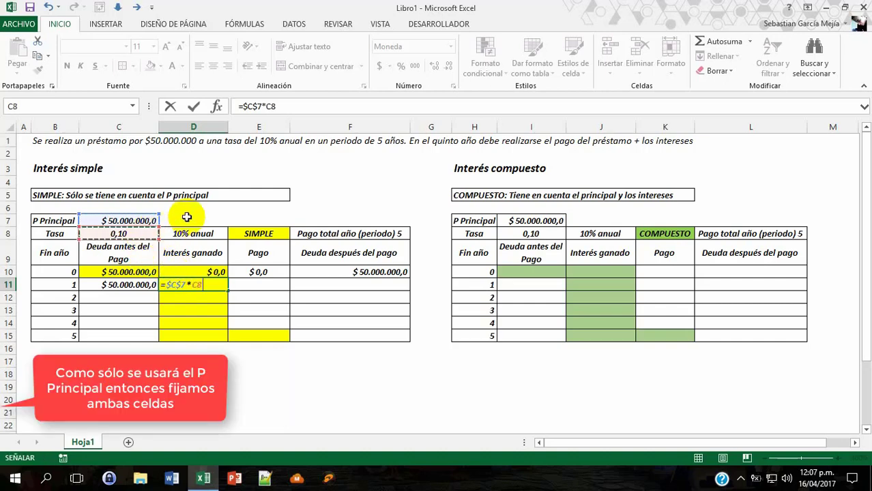
{"action": "key", "text": "F4"}
{"action": "key", "text": "Tab"}
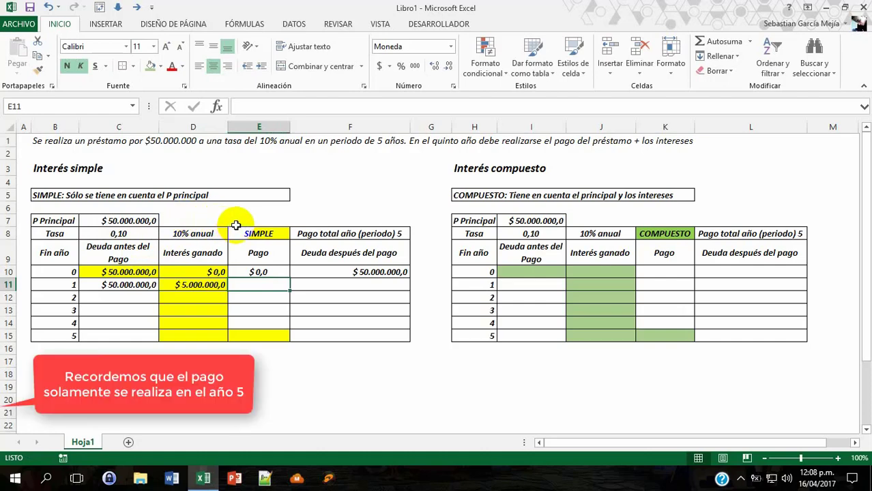
Enter a 0 payment for year 1 and debt after payment =C11+D11-E11
{"action": "type", "text": "0"}
{"action": "key", "text": "Tab"}
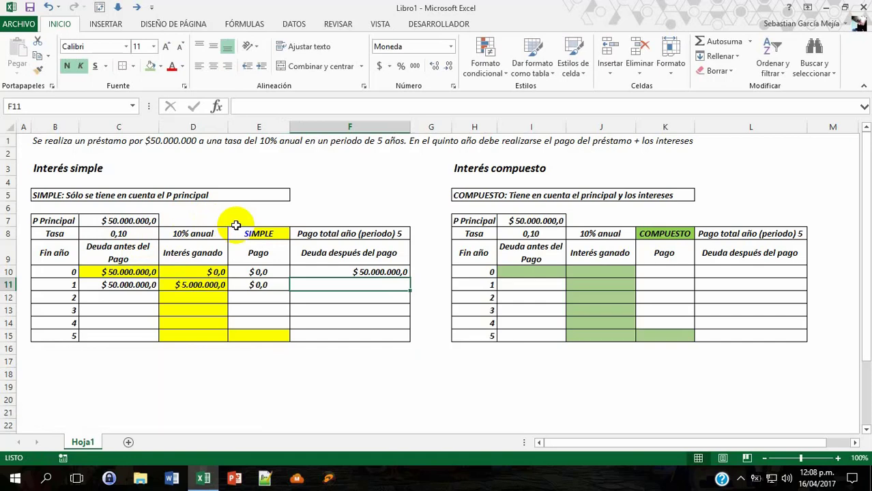
{"action": "type", "text": "="}
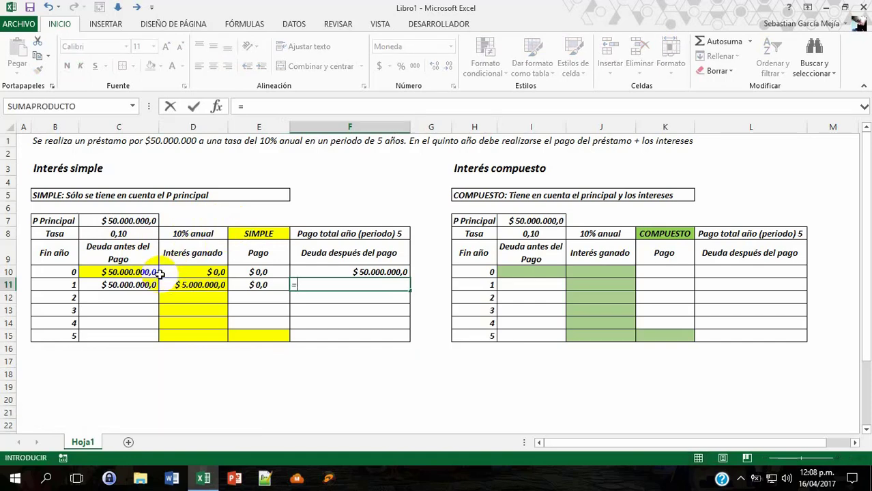
{"action": "left_click", "coordinate": [140, 286]}
{"action": "type", "text": "+"}
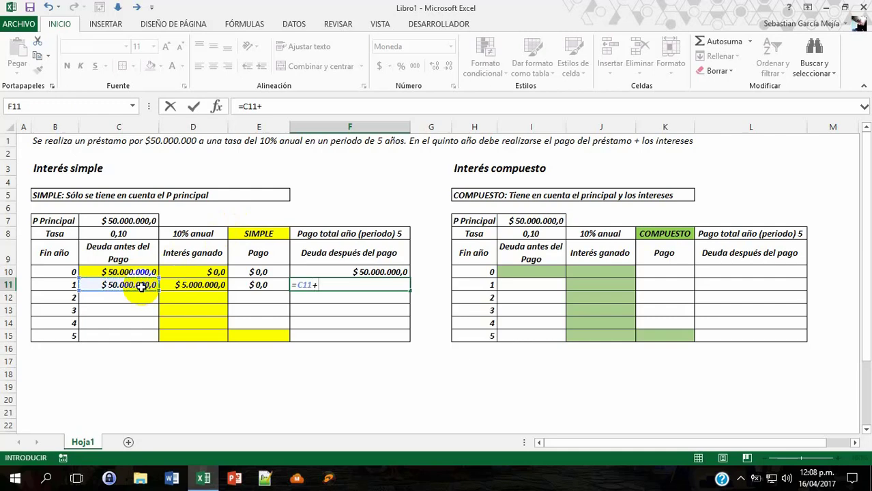
{"action": "left_click", "coordinate": [187, 286]}
{"action": "type", "text": "-"}
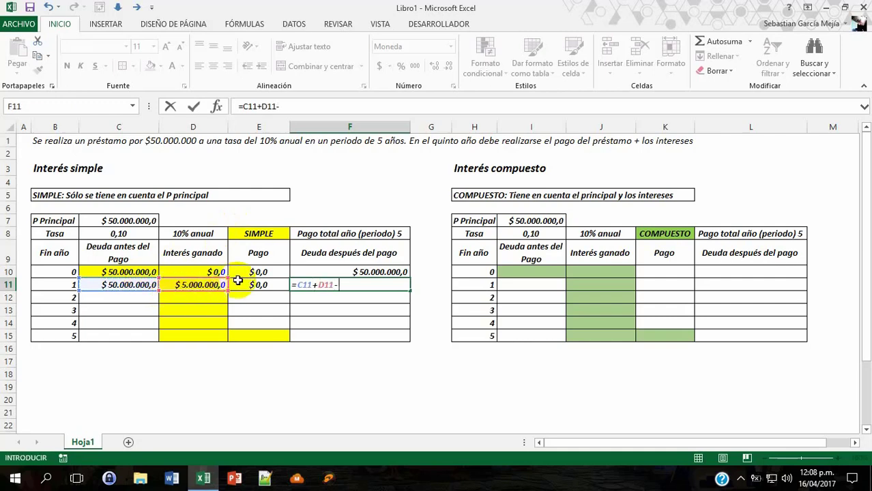
{"action": "left_click", "coordinate": [237, 279]}
{"action": "key", "text": "Return"}
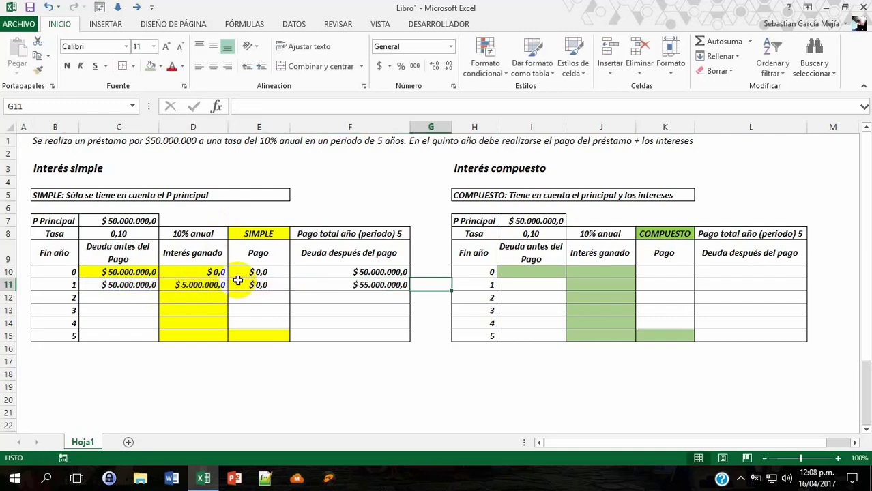
Carry year 1's ending debt F11 into year 2's opening debt C12
{"action": "left_click", "coordinate": [145, 298]}
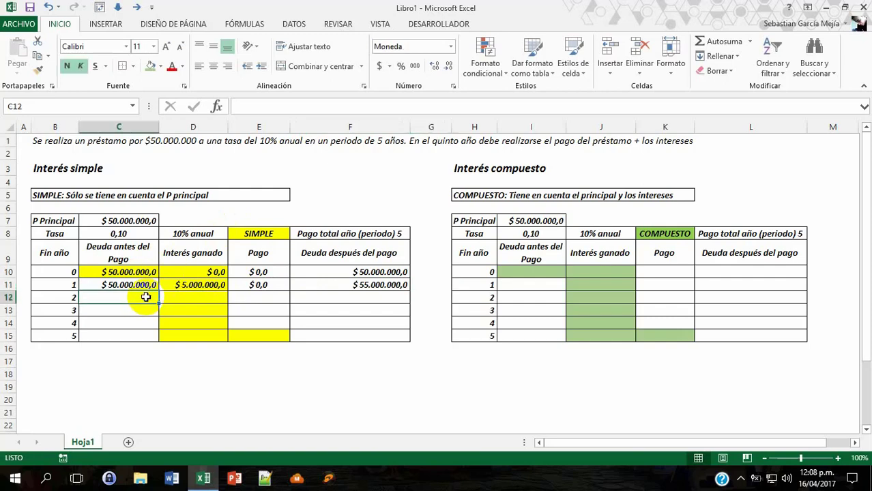
{"action": "type", "text": "="}
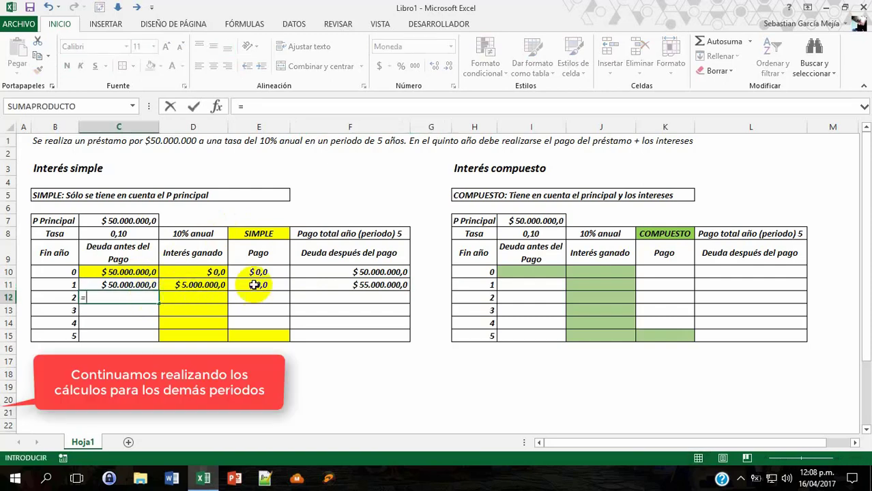
{"action": "left_click", "coordinate": [331, 283]}
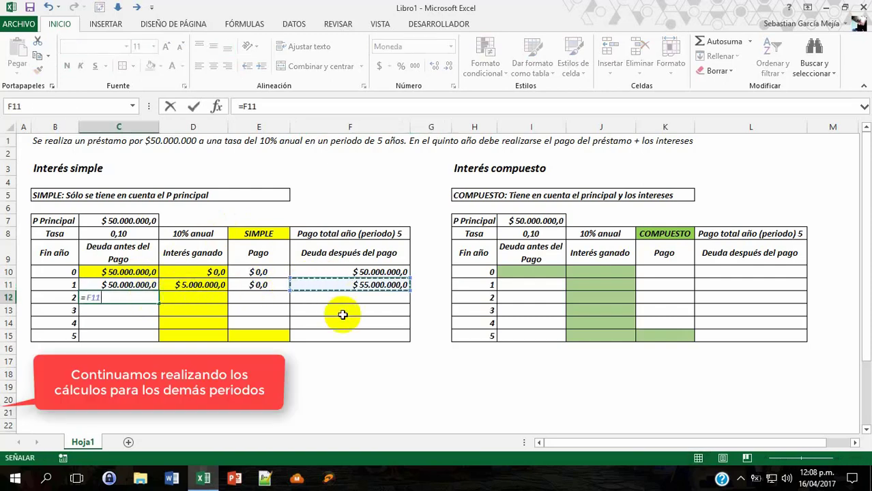
{"action": "key", "text": "Tab"}
Copy the interest formula down through year 5 and the 0 payment through year 4
{"action": "left_click", "coordinate": [214, 281]}
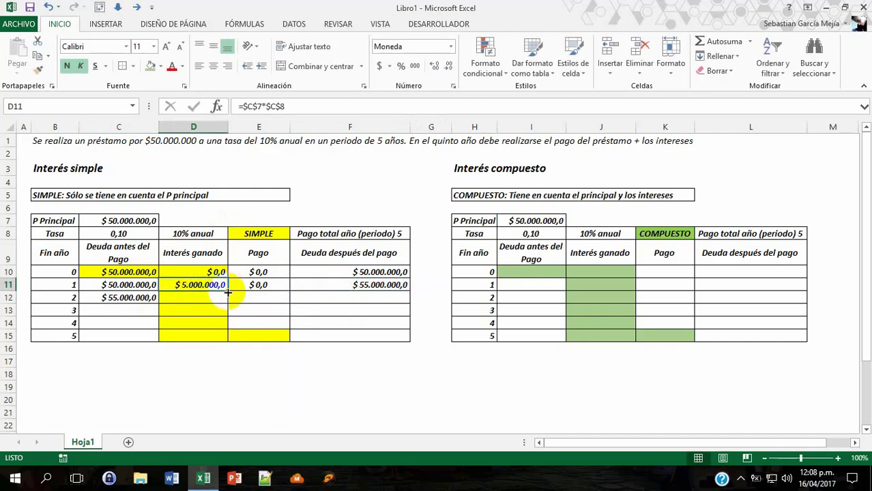
{"action": "left_click_drag", "start_coordinate": [228, 292], "coordinate": [217, 337]}
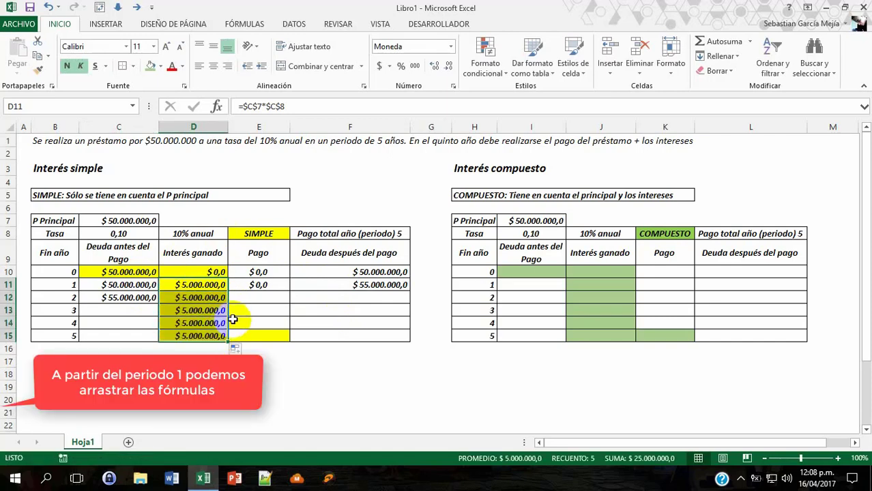
{"action": "left_click", "coordinate": [258, 298]}
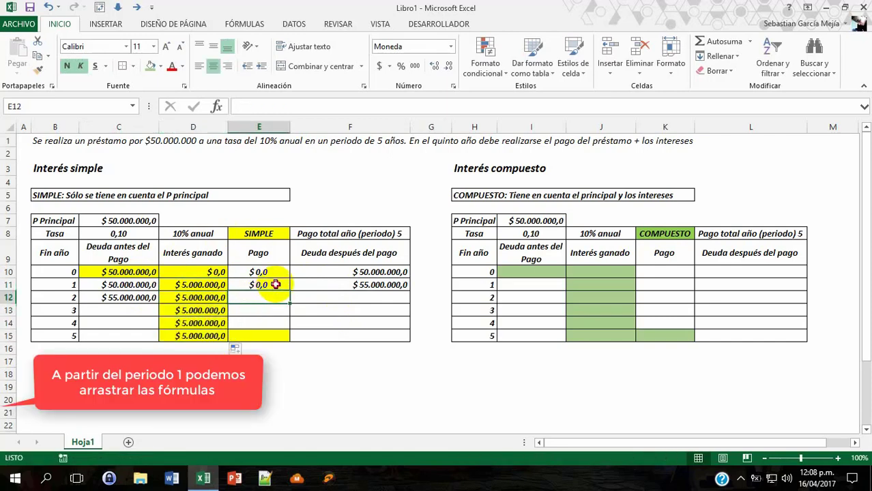
{"action": "left_click", "coordinate": [275, 284]}
{"action": "left_click_drag", "start_coordinate": [290, 290], "coordinate": [283, 323]}
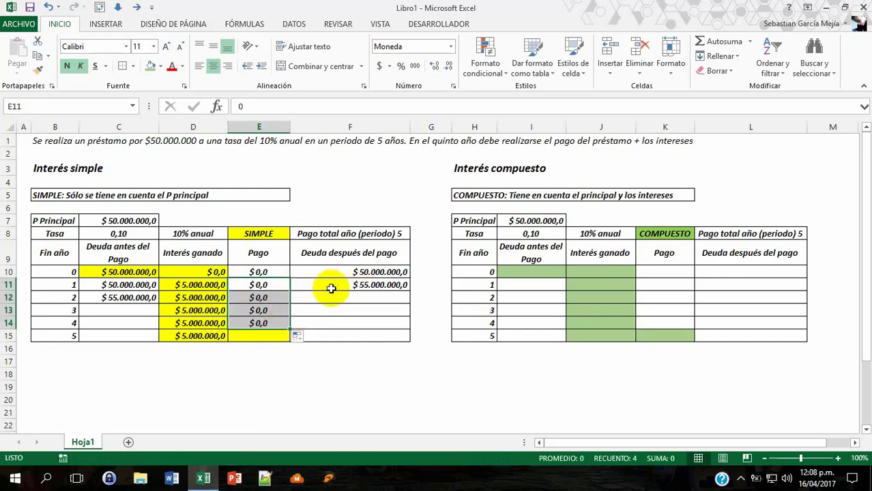
Fill the opening and ending debt formulas down, reaching $70.000.000,0 by year 4 and year 5
{"action": "left_click", "coordinate": [305, 284]}
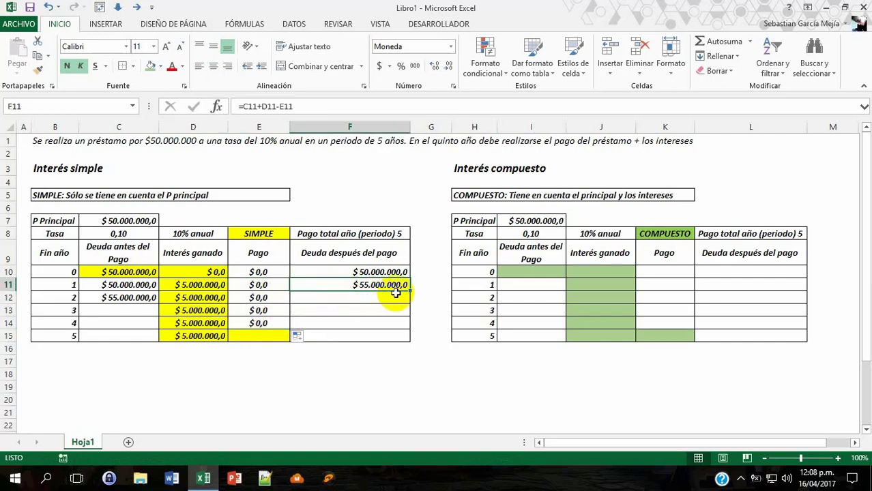
{"action": "left_click_drag", "start_coordinate": [408, 291], "coordinate": [408, 301]}
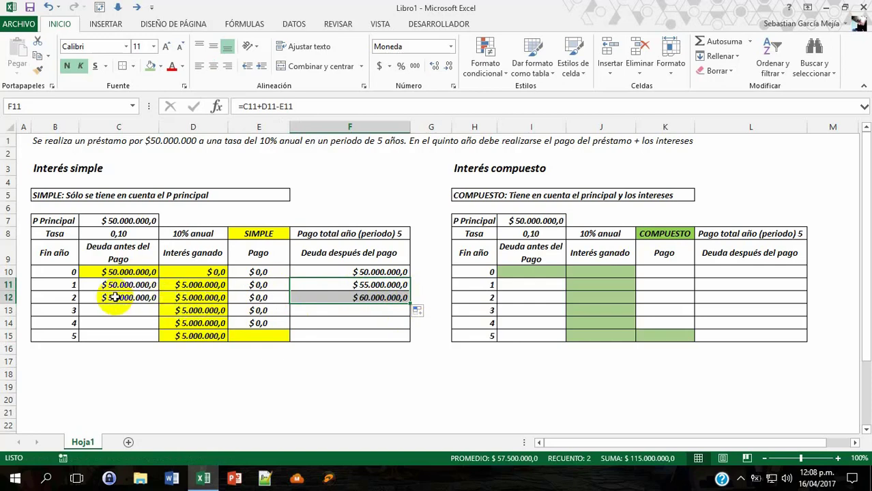
{"action": "left_click", "coordinate": [91, 297]}
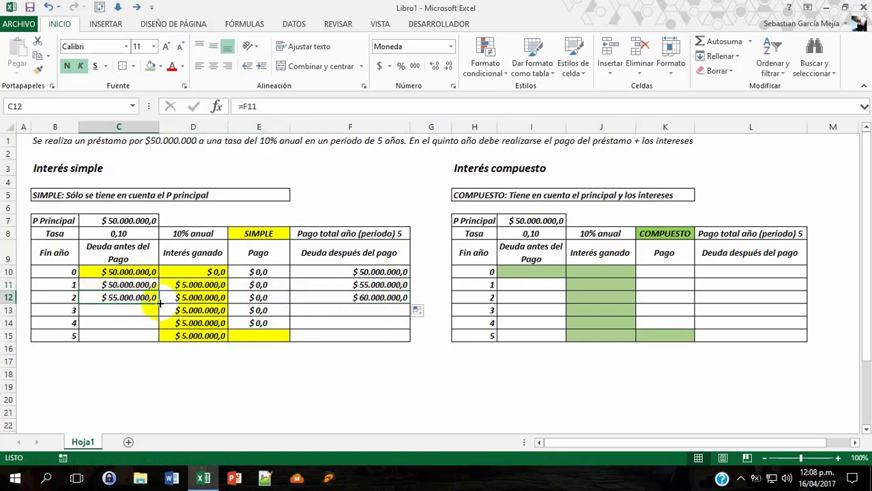
{"action": "left_click_drag", "start_coordinate": [158, 305], "coordinate": [156, 314]}
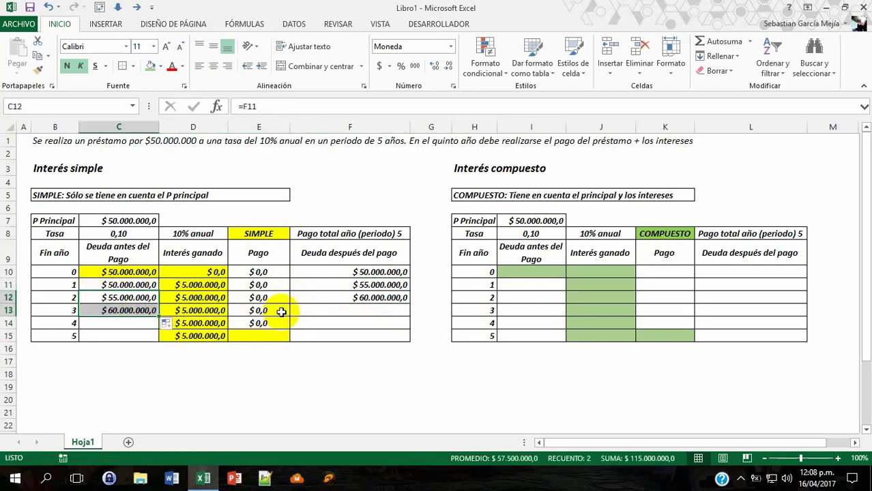
{"action": "left_click", "coordinate": [400, 298]}
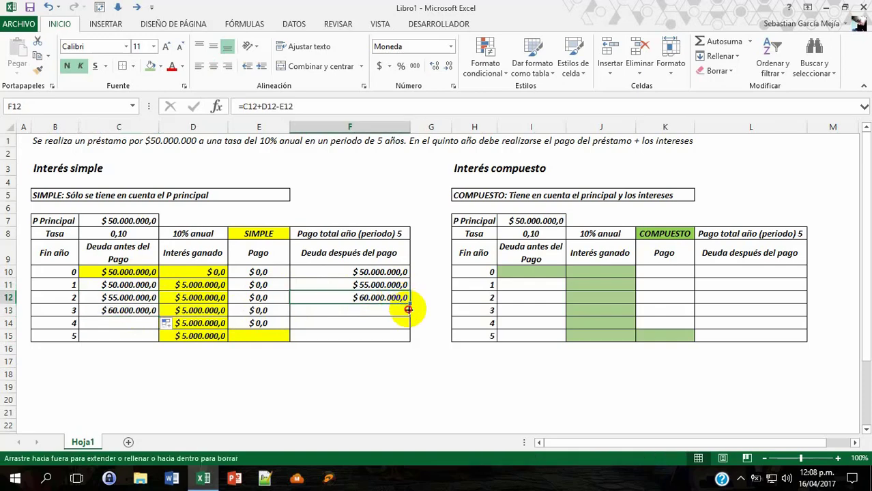
{"action": "left_click_drag", "start_coordinate": [408, 309], "coordinate": [404, 318]}
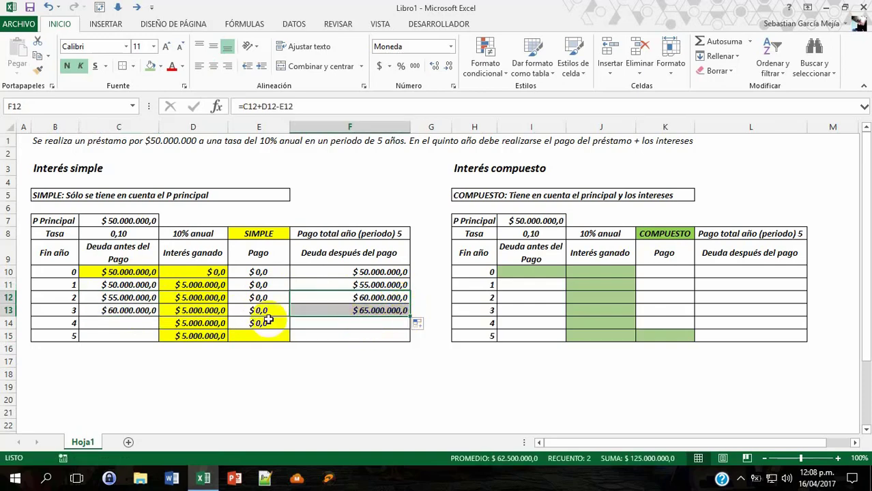
{"action": "left_click", "coordinate": [140, 308]}
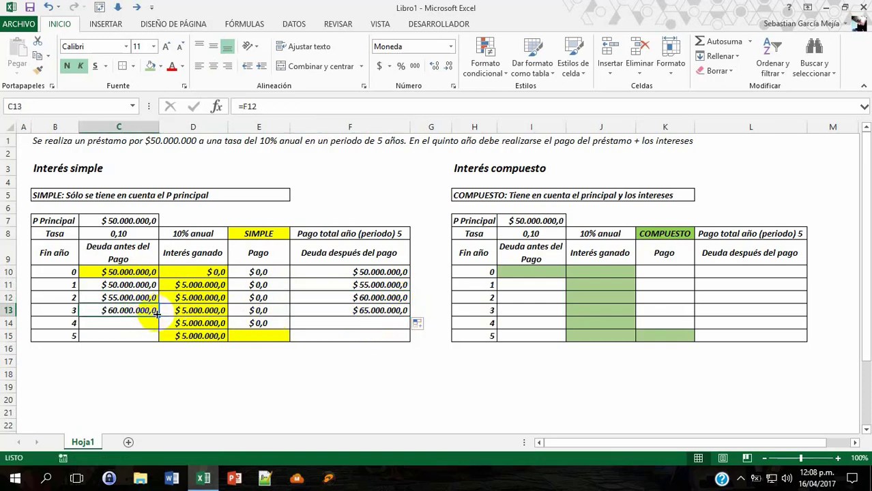
{"action": "left_click_drag", "start_coordinate": [159, 317], "coordinate": [159, 330]}
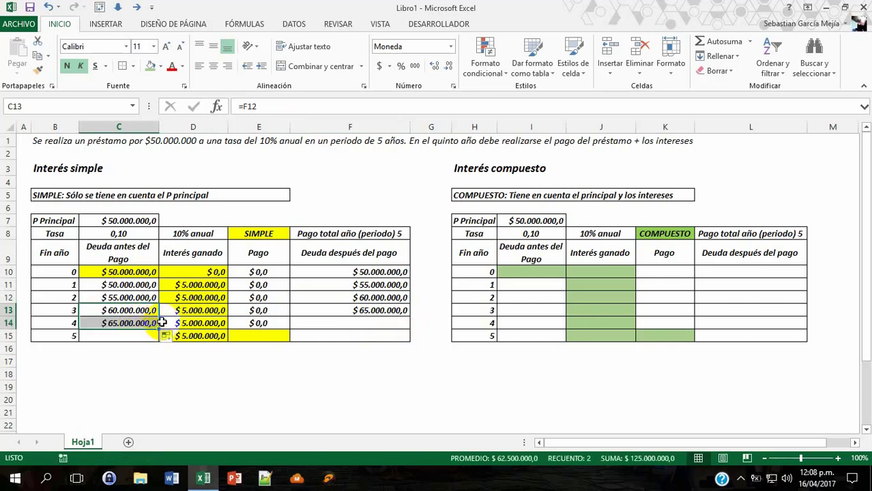
{"action": "left_click", "coordinate": [377, 308]}
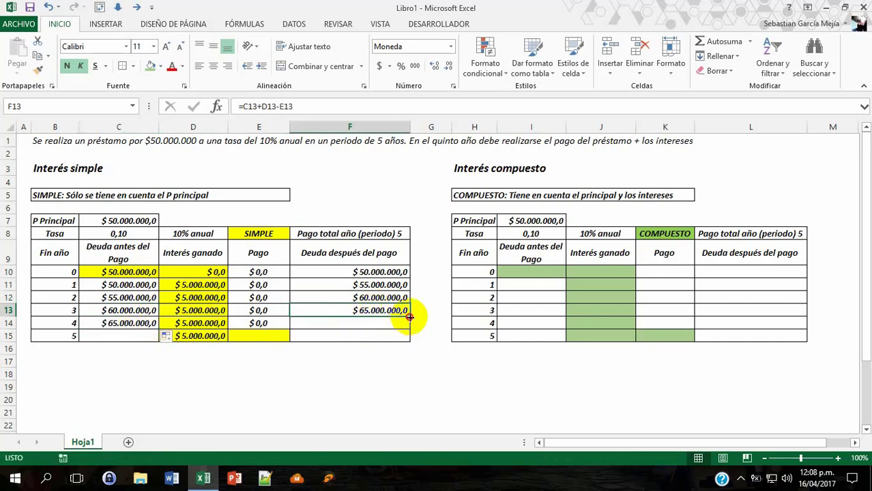
{"action": "left_click_drag", "start_coordinate": [409, 316], "coordinate": [407, 327]}
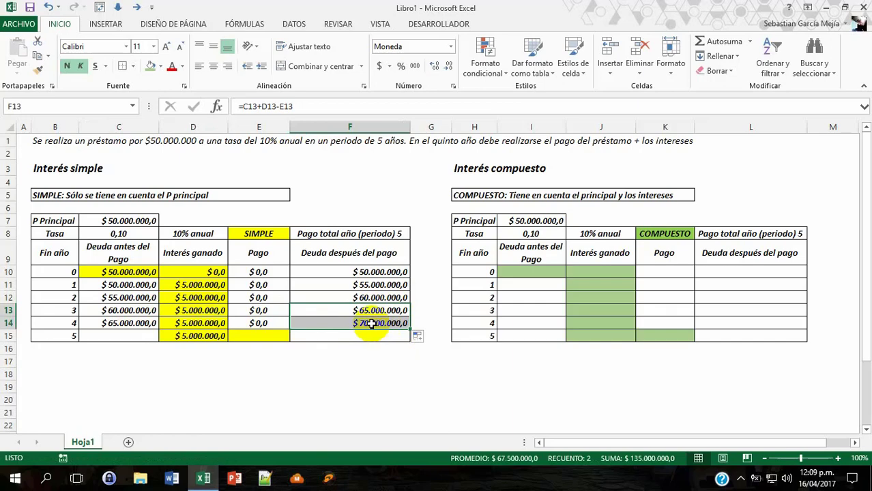
{"action": "left_click", "coordinate": [147, 323]}
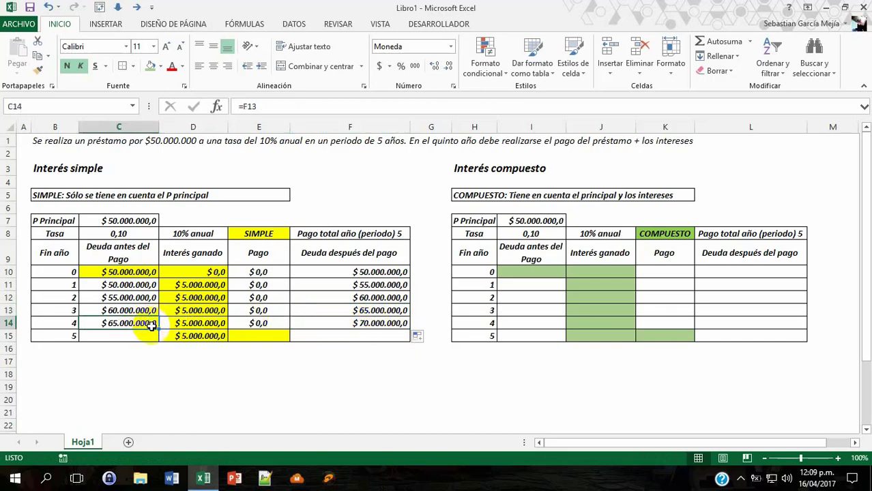
{"action": "left_click_drag", "start_coordinate": [157, 329], "coordinate": [158, 341]}
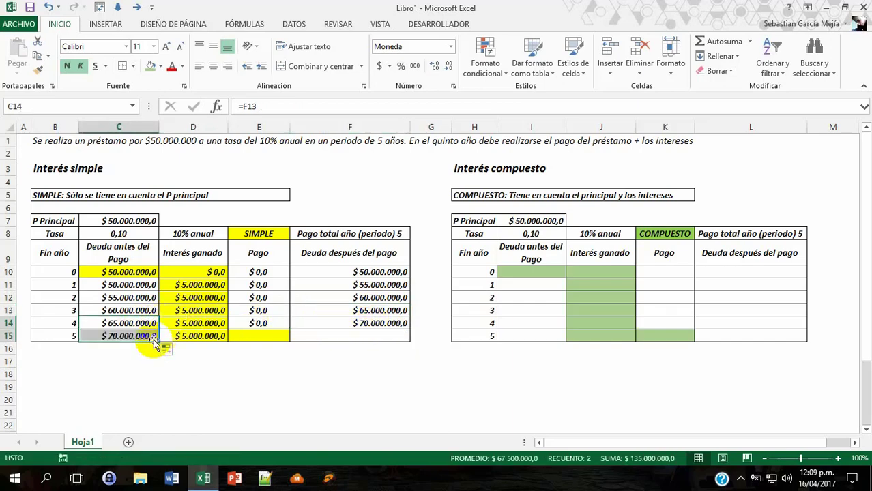
Set year 5 payment to =C15+D15 ($75.000.000,0) and extend ending debt to $0,0
{"action": "left_click", "coordinate": [258, 336]}
{"action": "type", "text": "="}
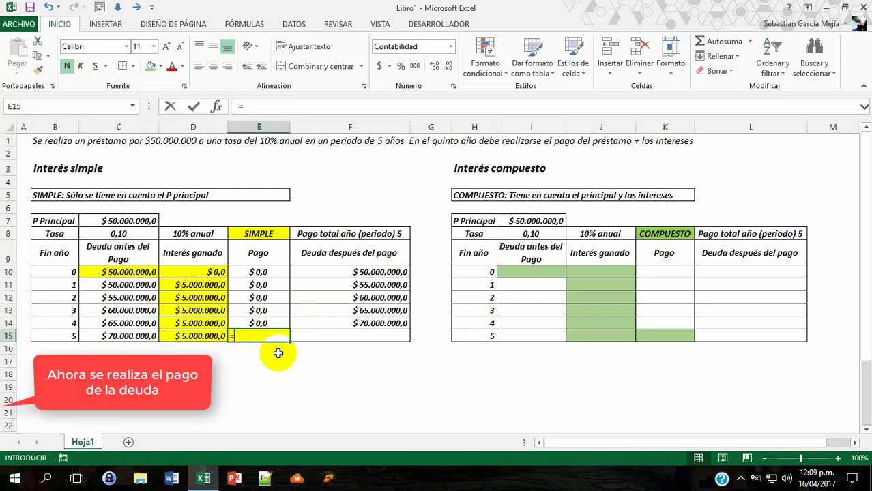
{"action": "left_click", "coordinate": [132, 336]}
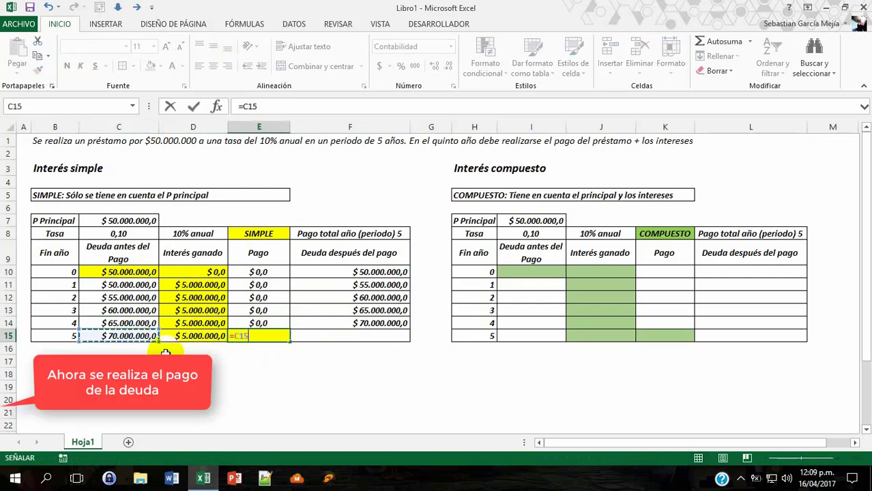
{"action": "type", "text": "+"}
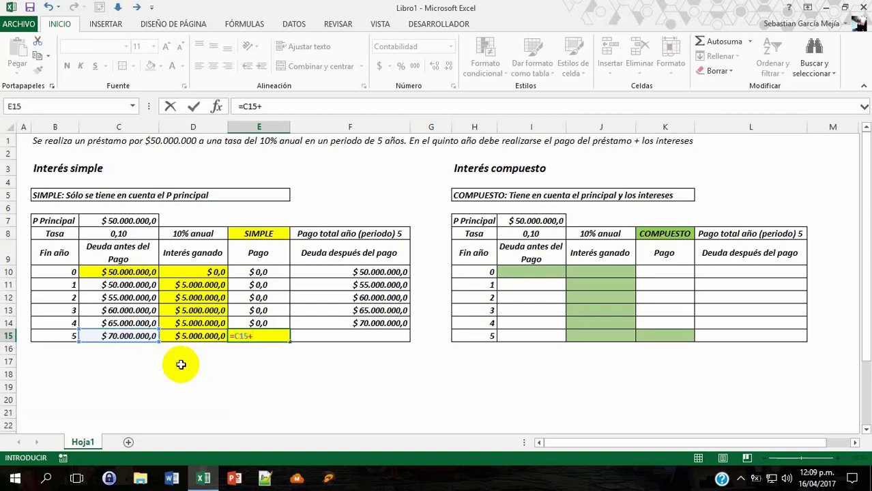
{"action": "left_click", "coordinate": [194, 334]}
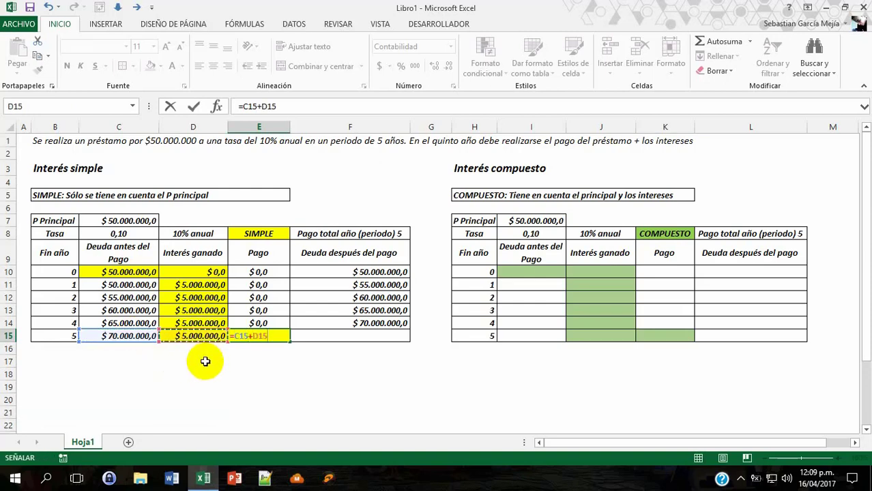
{"action": "key", "text": "Tab"}
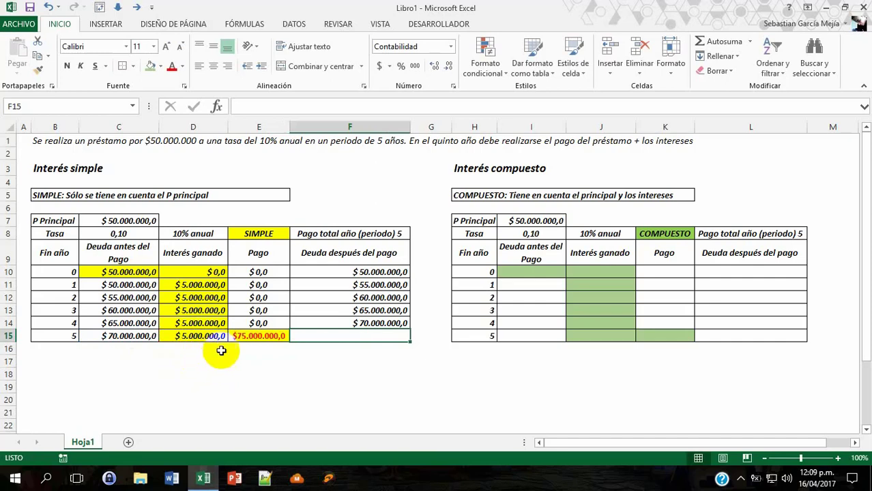
{"action": "left_click", "coordinate": [399, 324]}
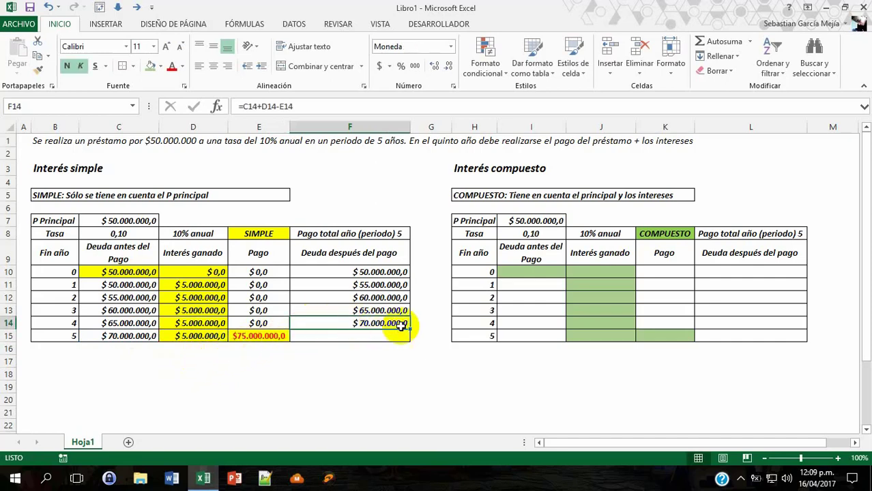
{"action": "left_click_drag", "start_coordinate": [408, 326], "coordinate": [409, 336]}
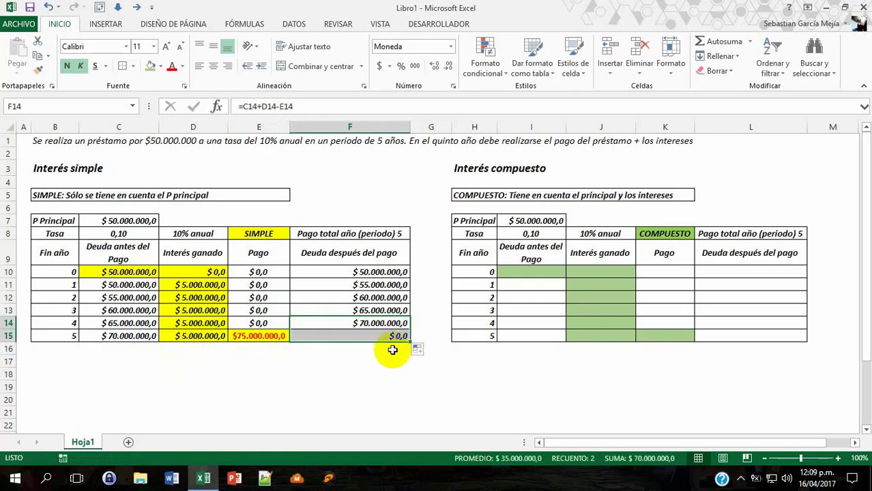
{"action": "left_click", "coordinate": [365, 358]}
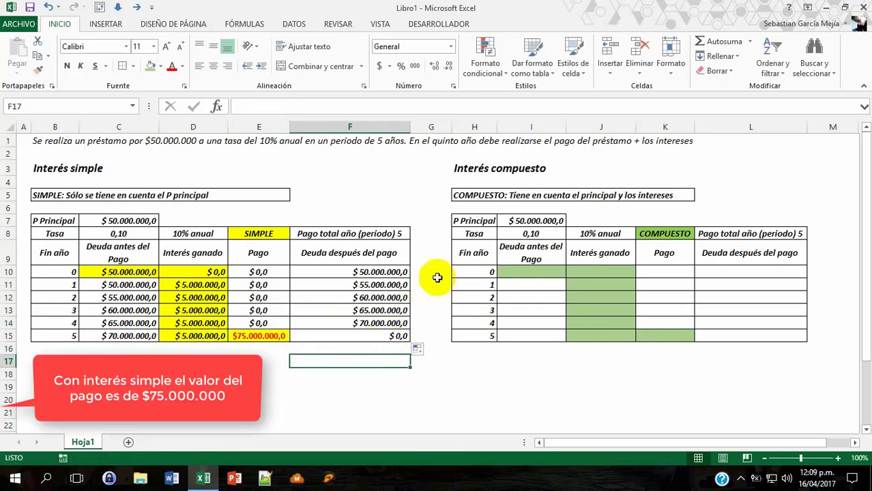
Review the compound-interest section's principal, rate and year numbers
{"action": "left_click", "coordinate": [479, 173]}
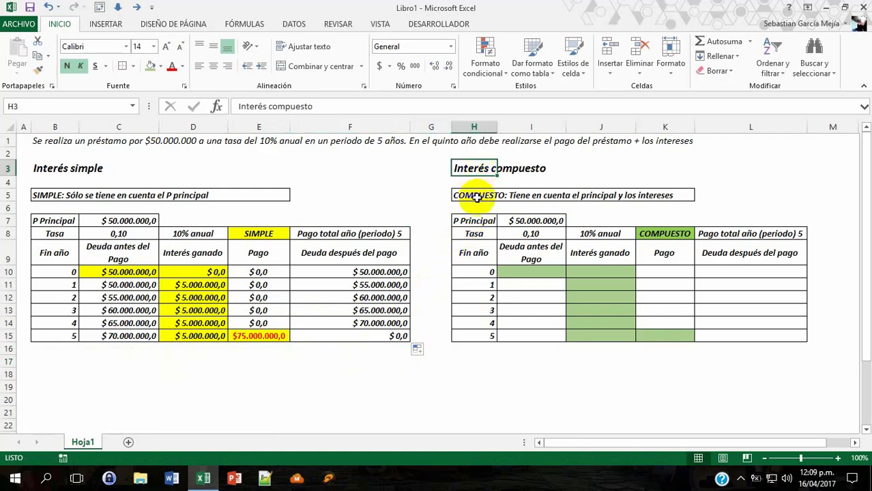
{"action": "left_click", "coordinate": [477, 219]}
{"action": "left_click", "coordinate": [474, 232]}
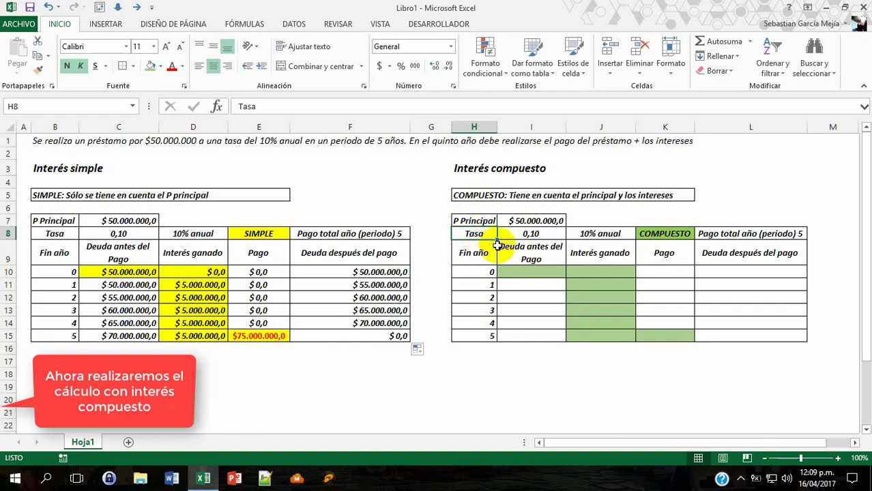
{"action": "left_click_drag", "start_coordinate": [489, 270], "coordinate": [486, 333]}
Set year 0 debt in I10 to =I7 and enter 0 for interest and payment
{"action": "left_click", "coordinate": [523, 271]}
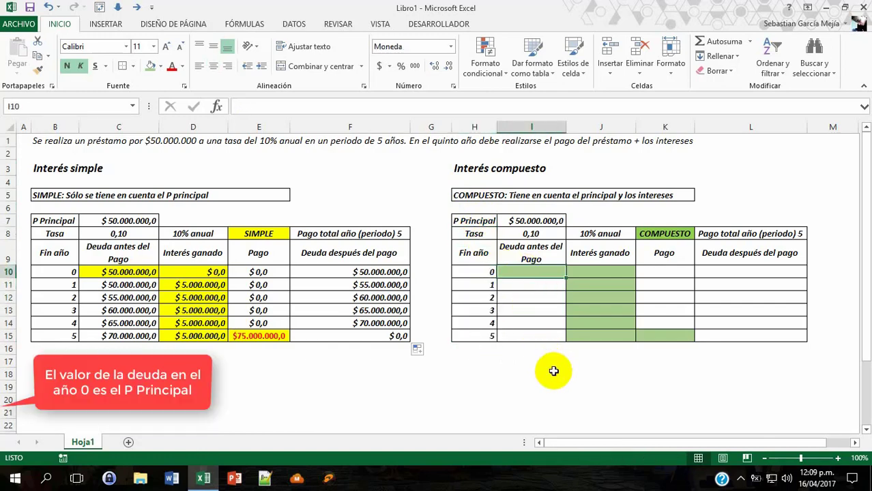
{"action": "type", "text": "="}
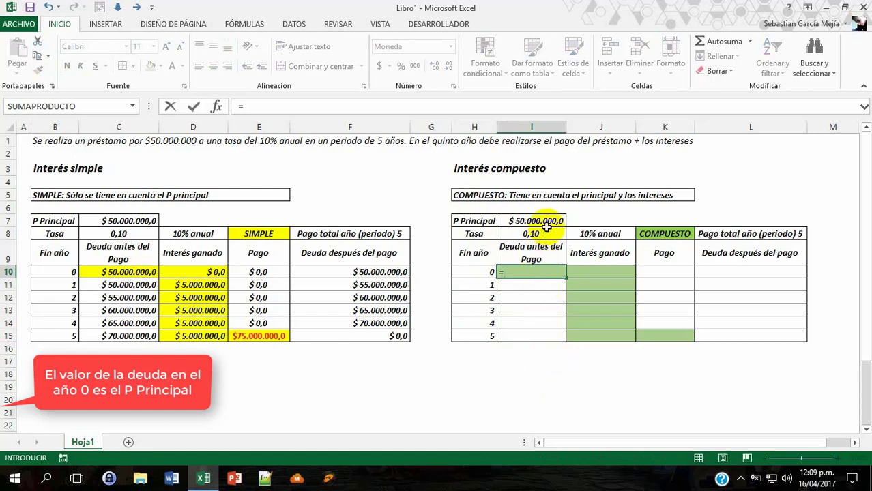
{"action": "left_click", "coordinate": [546, 220]}
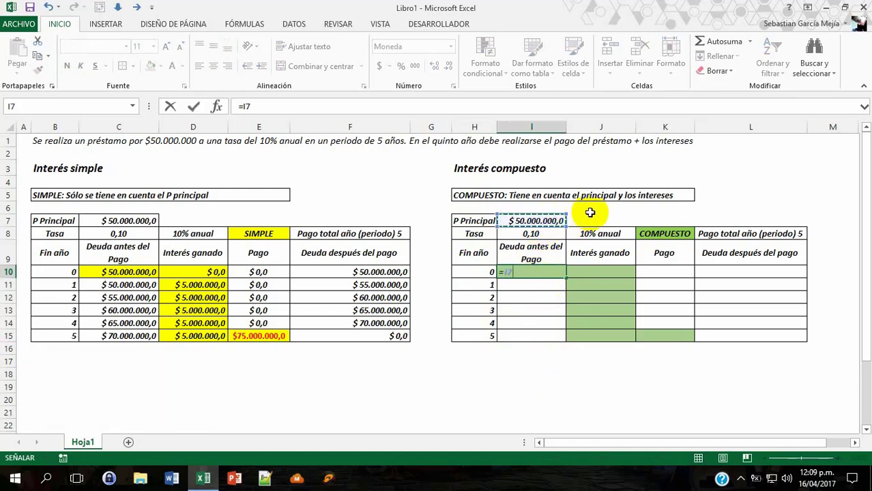
{"action": "key", "text": "Tab"}
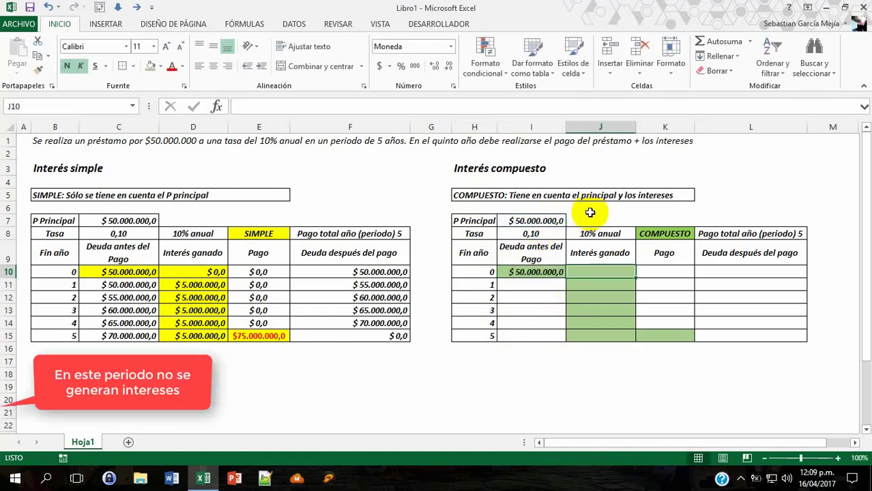
{"action": "type", "text": "0"}
{"action": "key", "text": "Tab"}
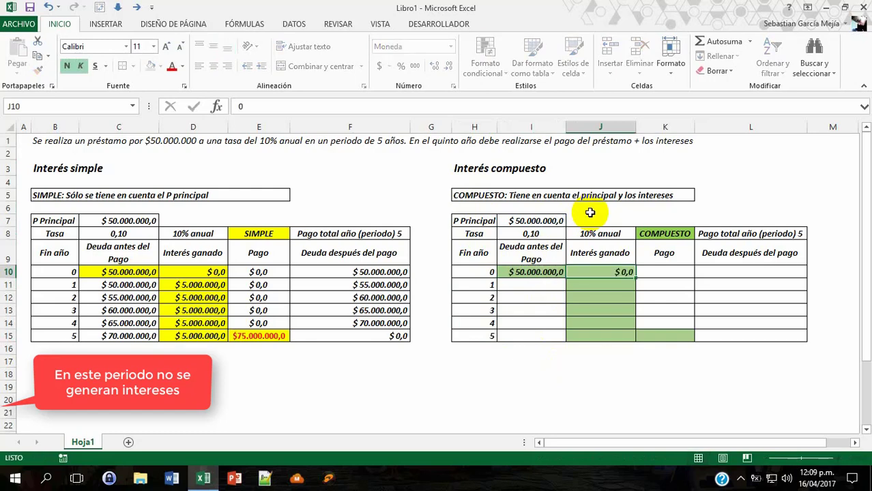
{"action": "type", "text": "0"}
{"action": "key", "text": "Tab"}
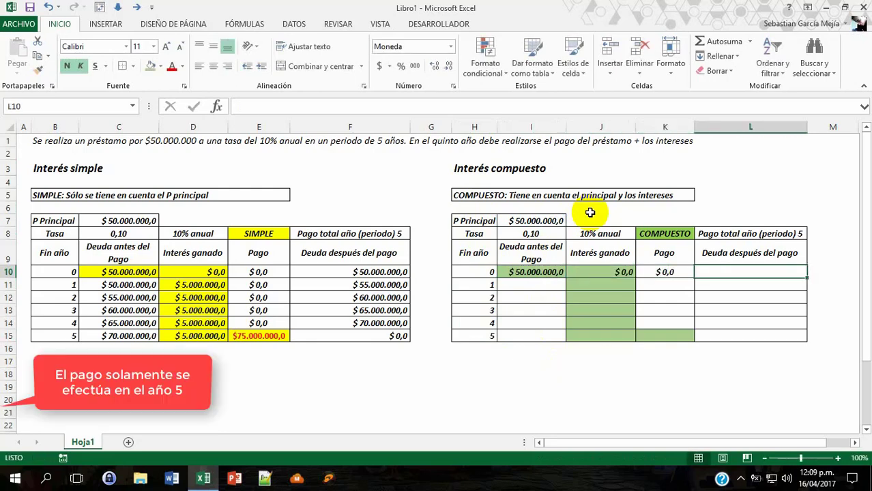
Compute year 0 ending debt in L10 as =I10+J10-K10, giving $50.000.000,0
{"action": "type", "text": "="}
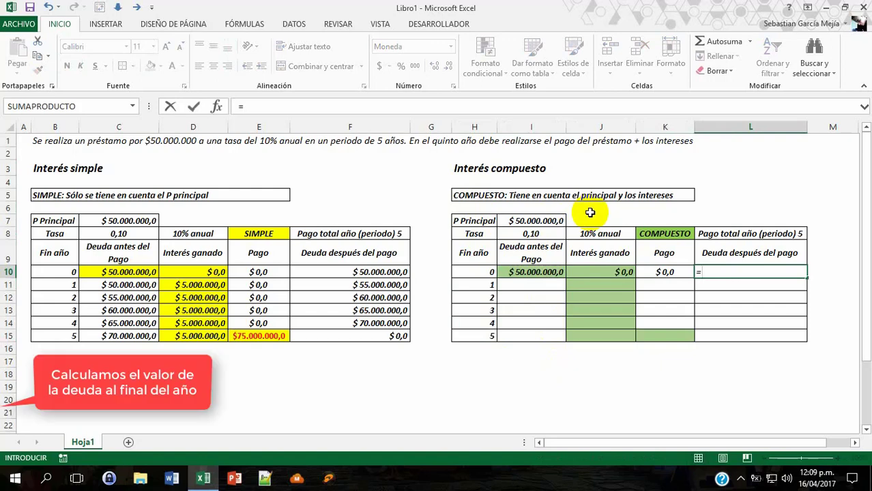
{"action": "left_click", "coordinate": [539, 271]}
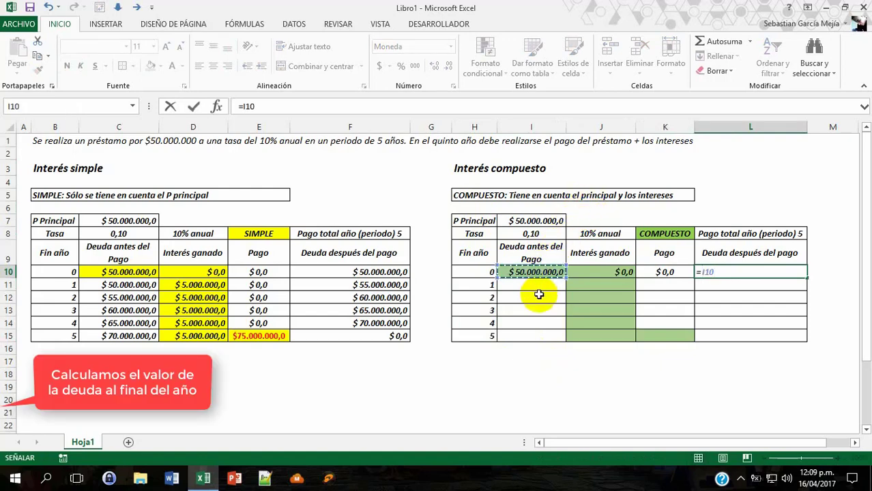
{"action": "type", "text": "+"}
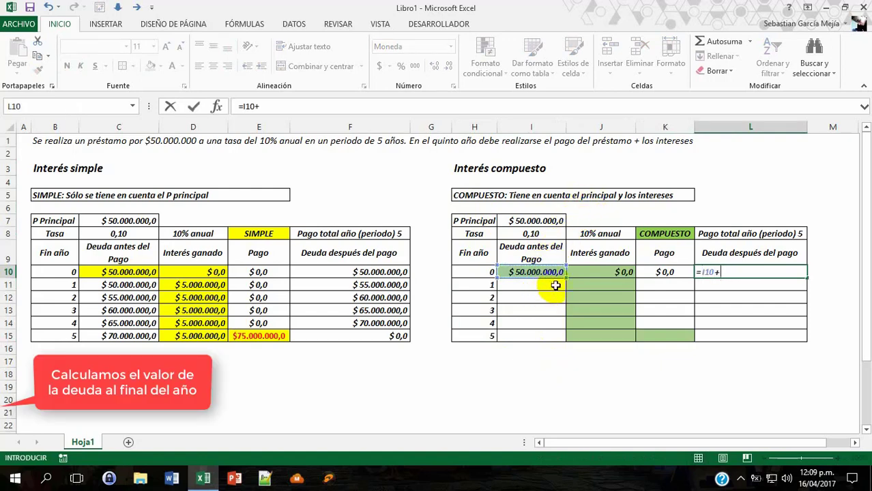
{"action": "left_click", "coordinate": [580, 273]}
{"action": "type", "text": "-"}
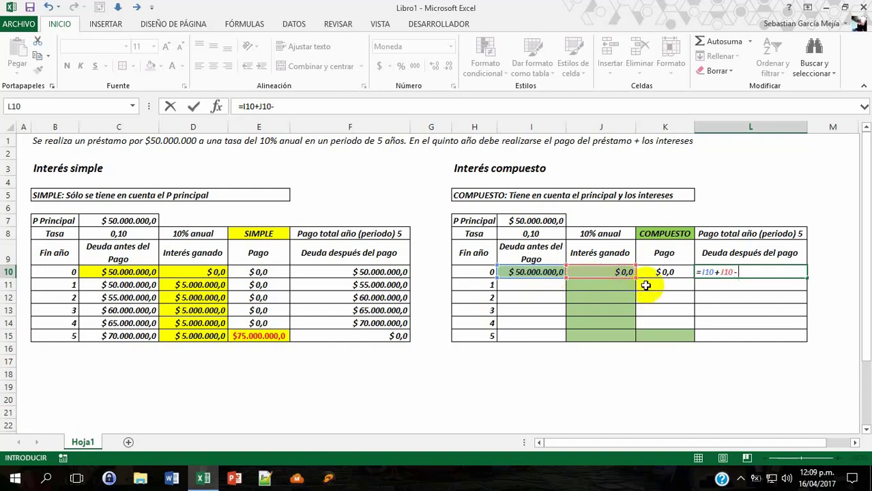
{"action": "left_click", "coordinate": [662, 273]}
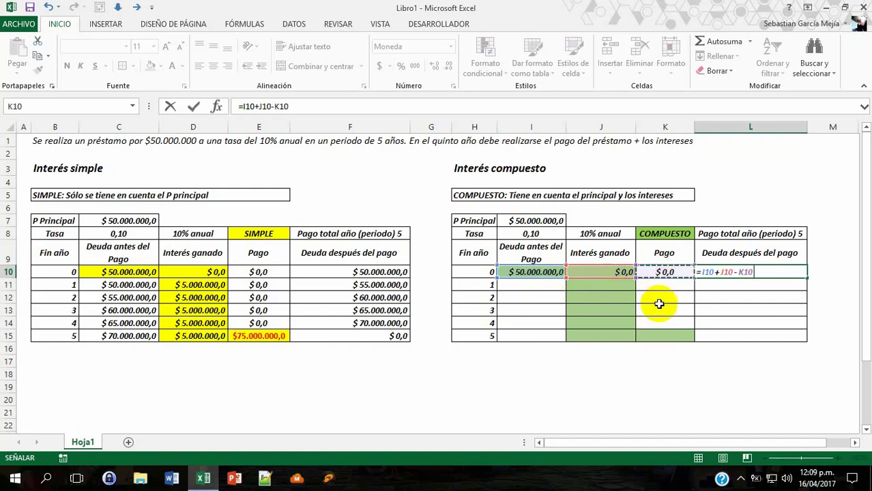
{"action": "key", "text": "Tab"}
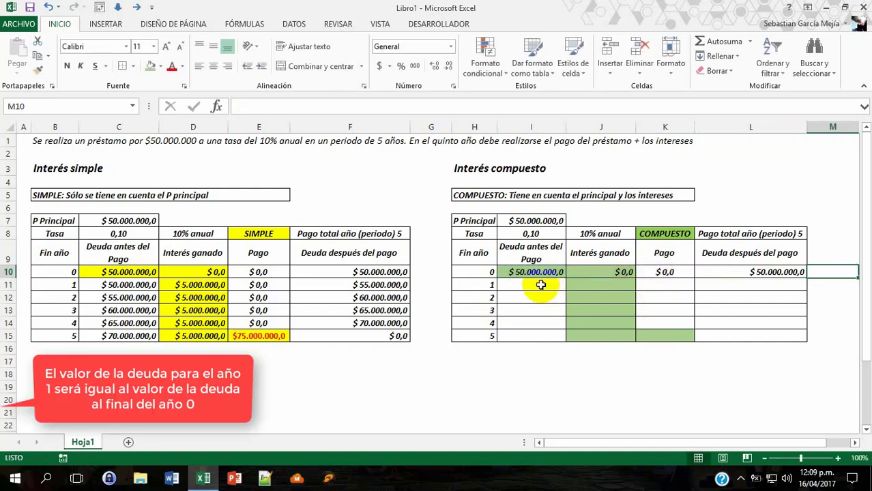
{"action": "left_click", "coordinate": [543, 285]}
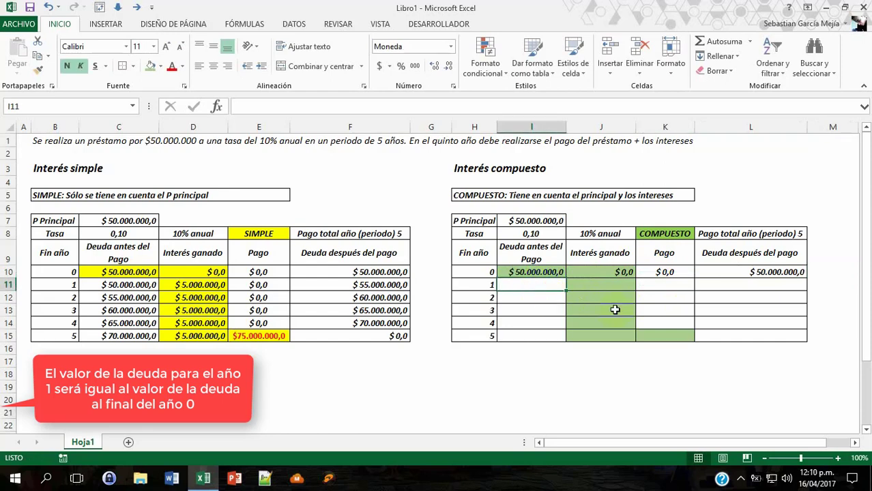
Set year 1 opening debt to =L10 and interest to =I11*$I$8, giving $5.000.000,0
{"action": "type", "text": "="}
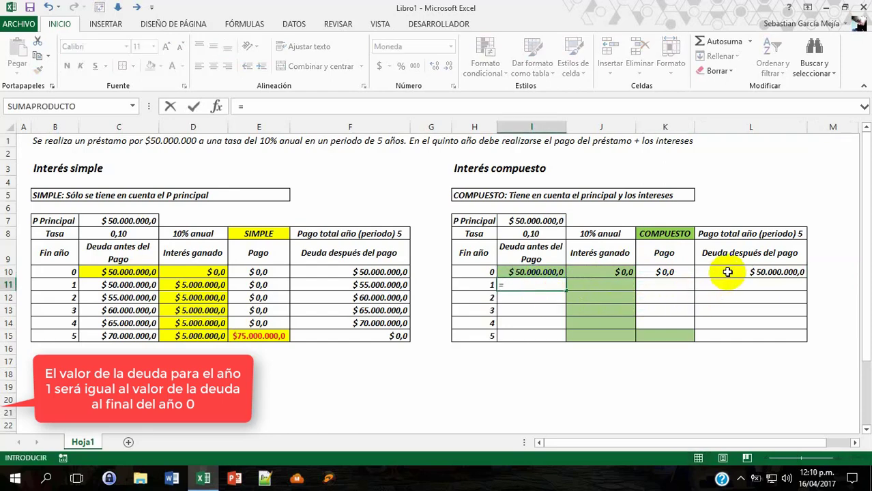
{"action": "left_click", "coordinate": [727, 272]}
{"action": "key", "text": "Tab"}
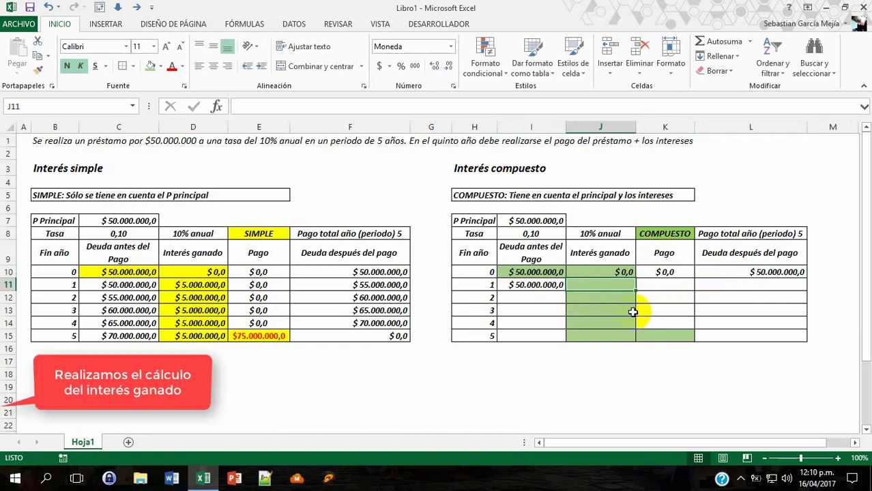
{"action": "type", "text": "="}
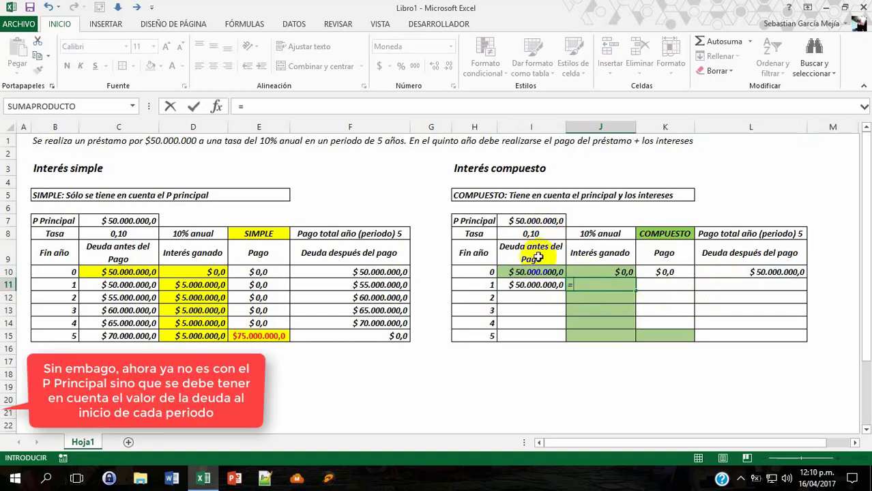
{"action": "left_click", "coordinate": [522, 286]}
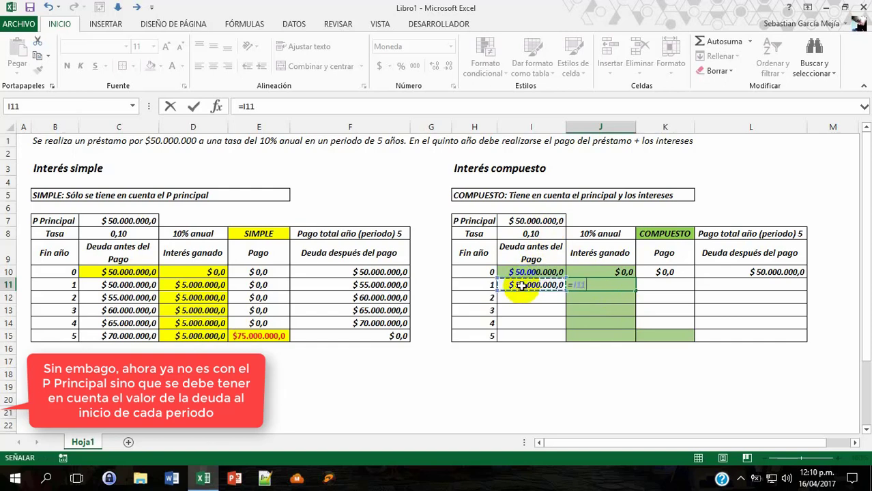
{"action": "type", "text": "*"}
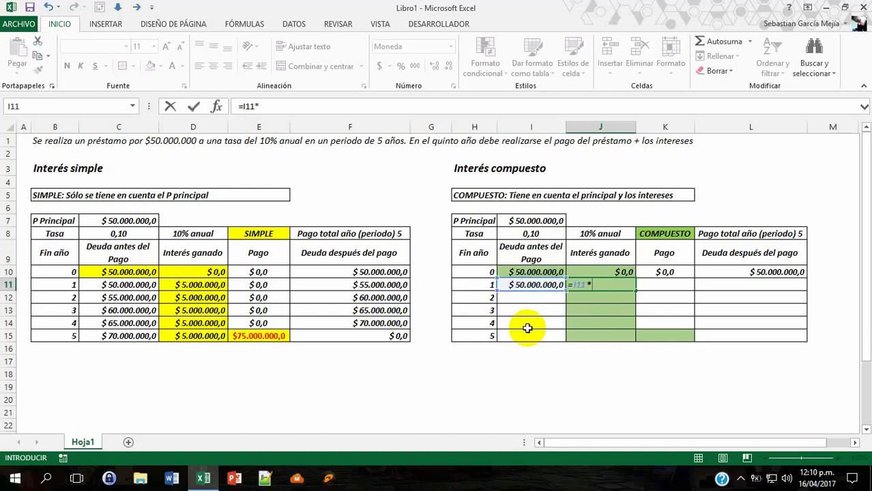
{"action": "left_click", "coordinate": [544, 234]}
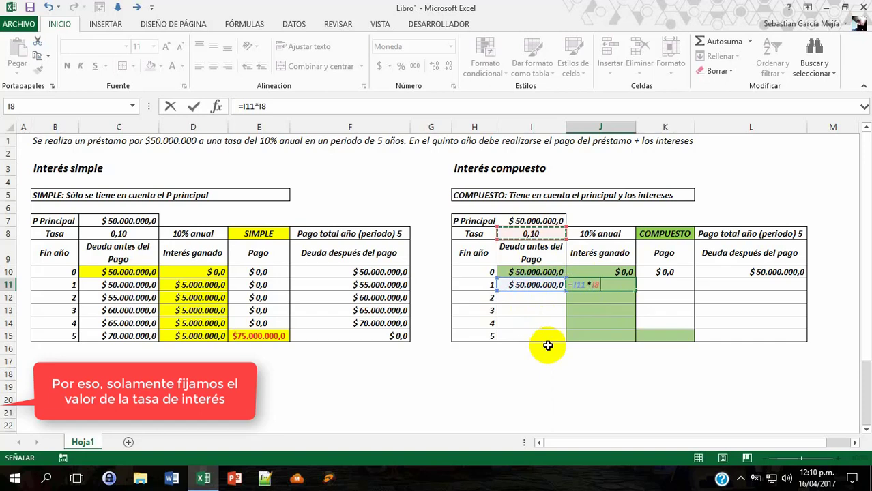
{"action": "key", "text": "F4"}
{"action": "key", "text": "Tab"}
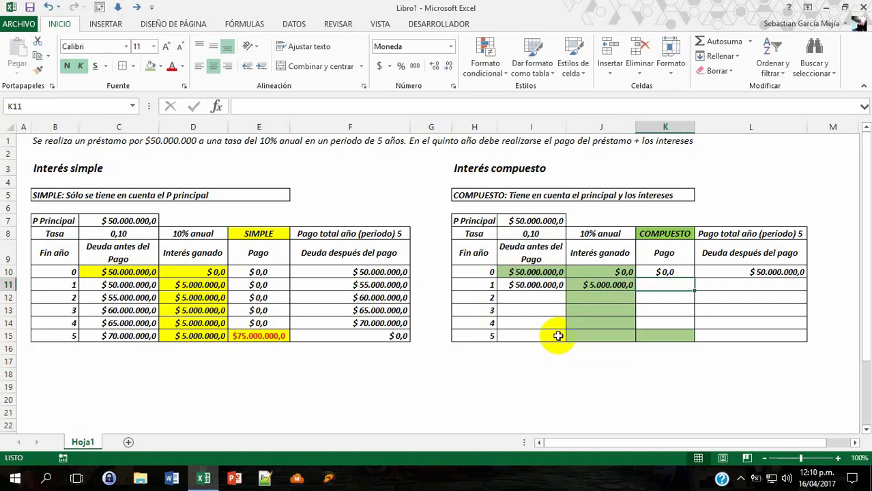
Enter a 0 year 1 payment and closing debt =I11+J11-K11, giving $55.000.000,0
{"action": "type", "text": "0"}
{"action": "key", "text": "Tab"}
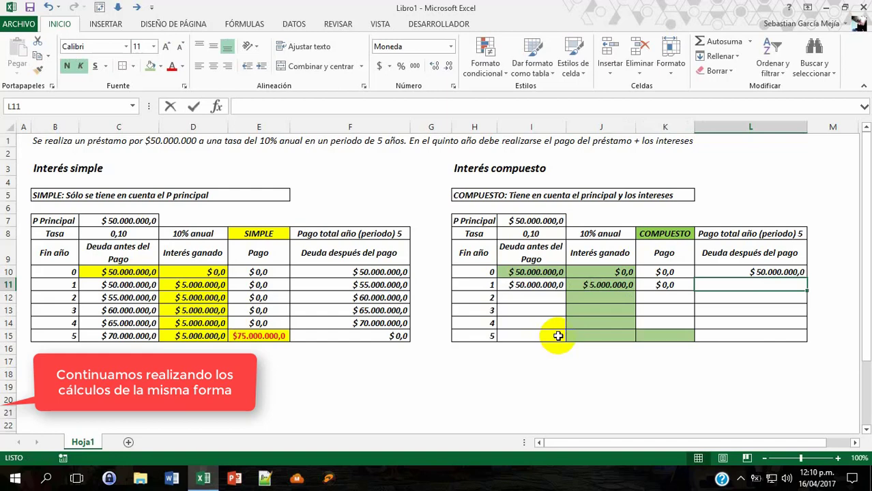
{"action": "type", "text": "="}
{"action": "left_click", "coordinate": [556, 286]}
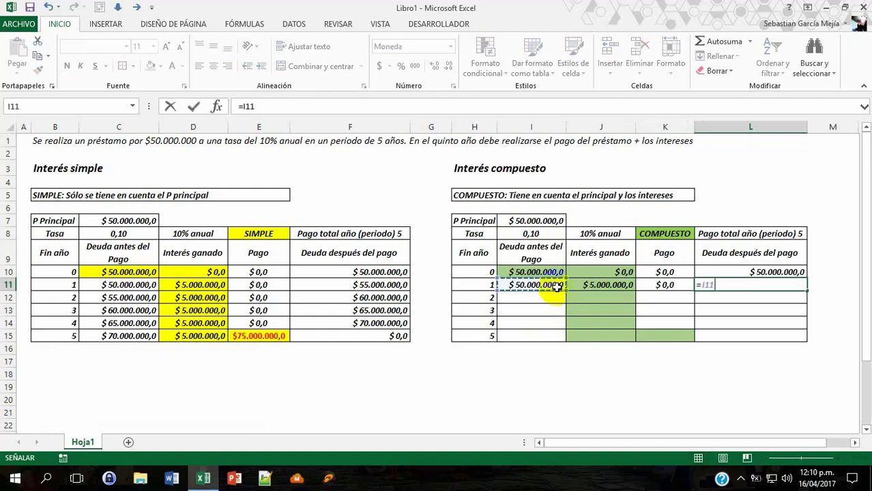
{"action": "type", "text": "+"}
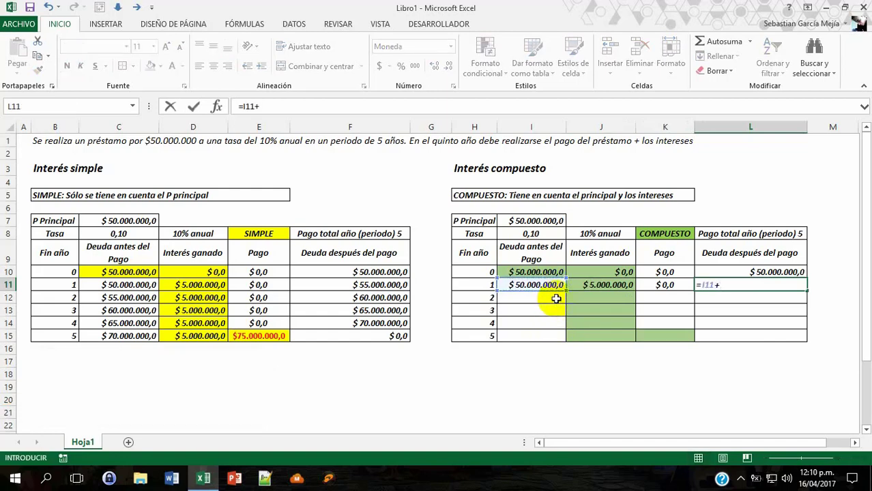
{"action": "left_click", "coordinate": [586, 283]}
{"action": "type", "text": "-"}
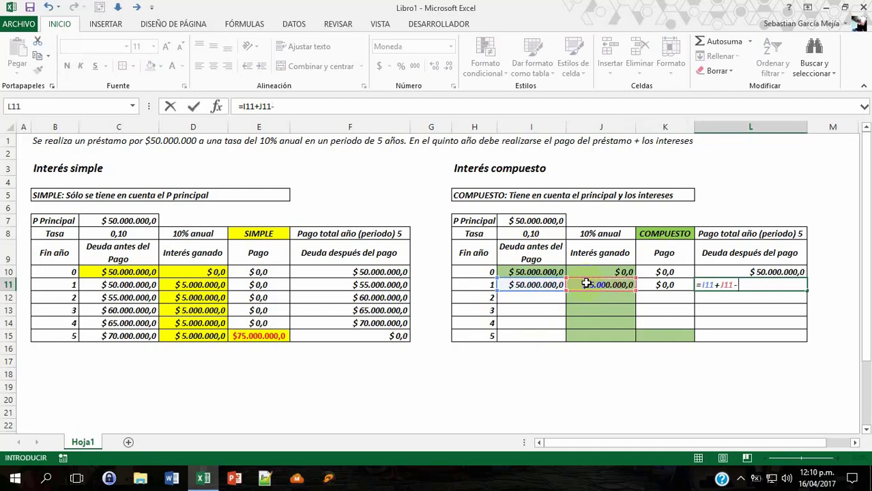
{"action": "left_click", "coordinate": [656, 284]}
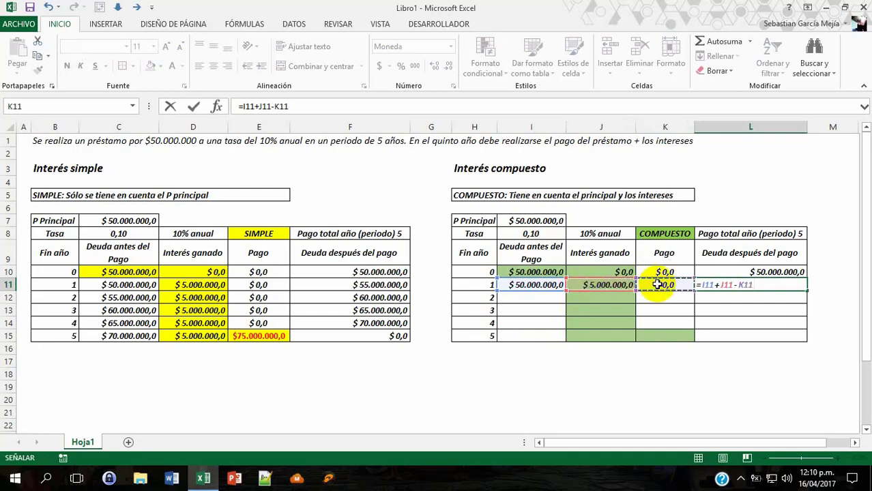
{"action": "key", "text": "Tab"}
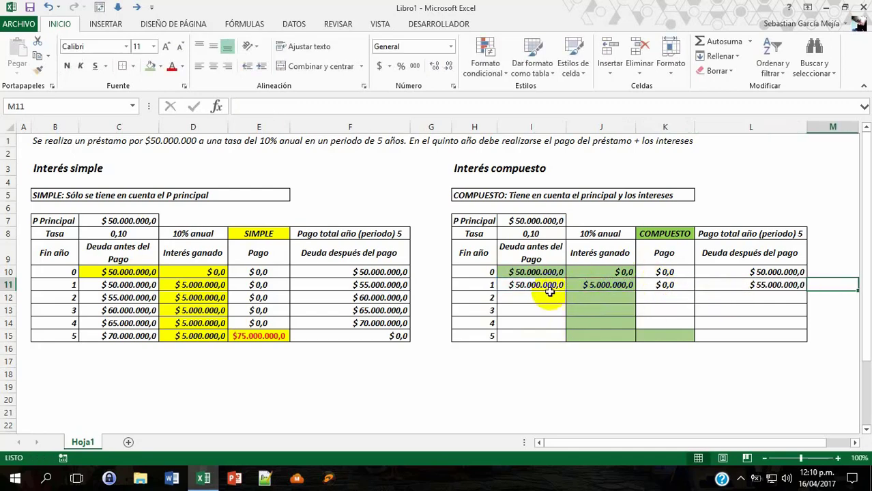
{"action": "left_click", "coordinate": [549, 286]}
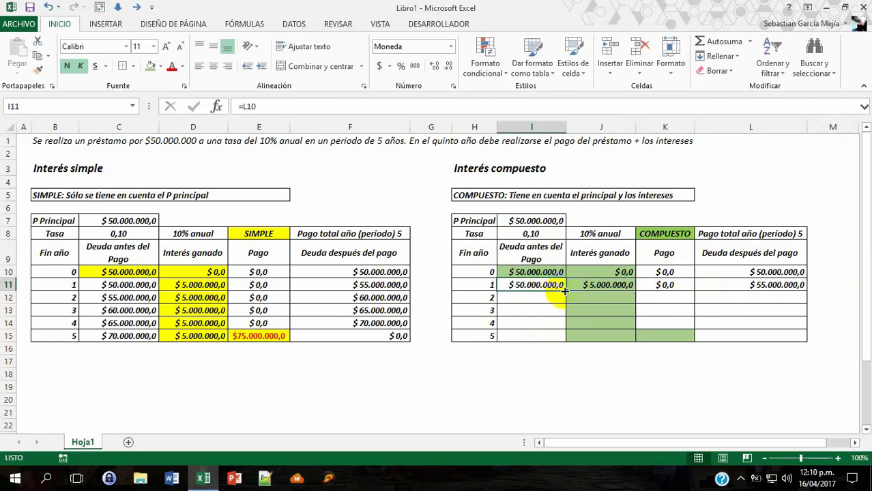
Fill year 2 opening debt $55.000.000,0 and interest =I12*$I$8 ($5.500.000,0), with 0 payment
{"action": "left_click_drag", "start_coordinate": [565, 291], "coordinate": [565, 302]}
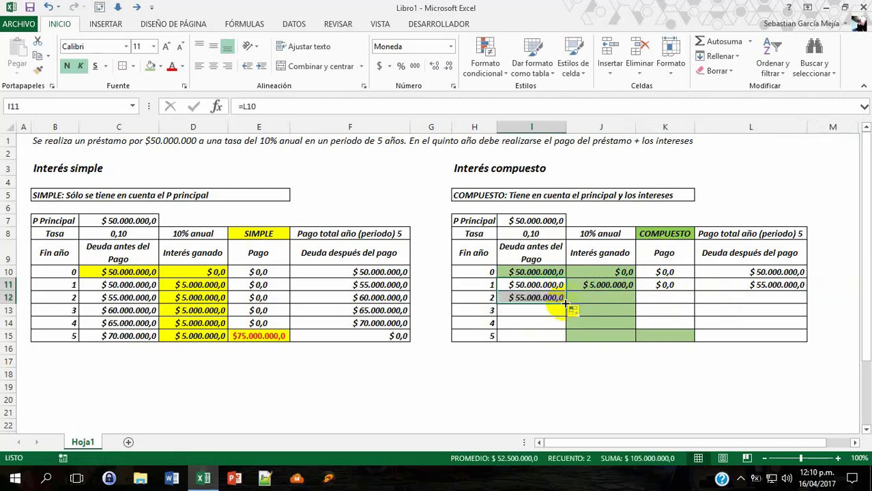
{"action": "left_click", "coordinate": [608, 286]}
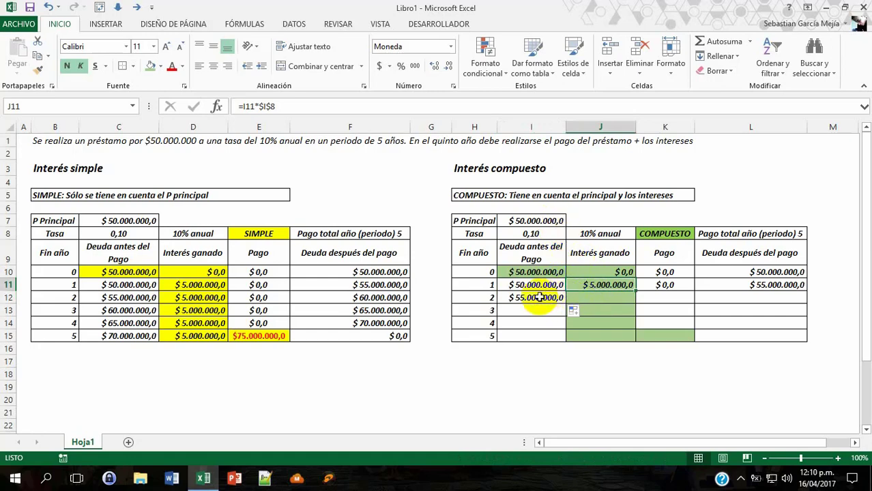
{"action": "left_click", "coordinate": [551, 297]}
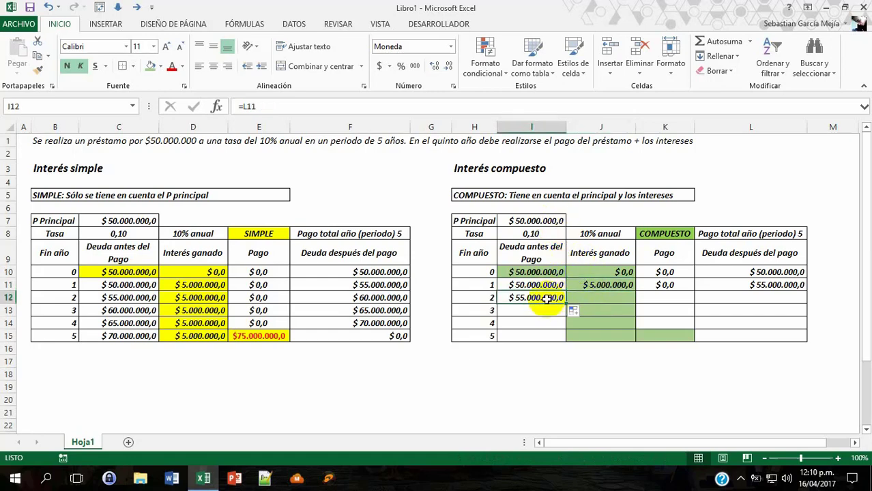
{"action": "left_click", "coordinate": [604, 285]}
{"action": "left_click_drag", "start_coordinate": [634, 290], "coordinate": [629, 304]}
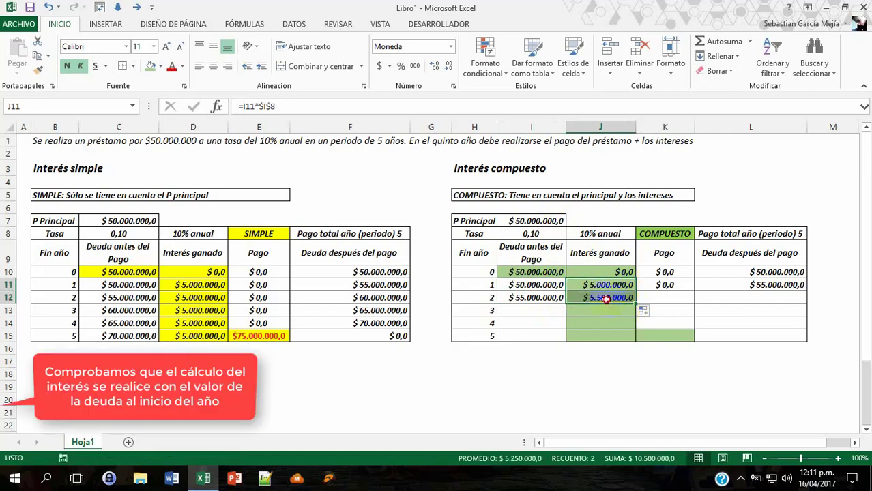
{"action": "left_click", "coordinate": [627, 299]}
{"action": "double_click", "coordinate": [629, 299]}
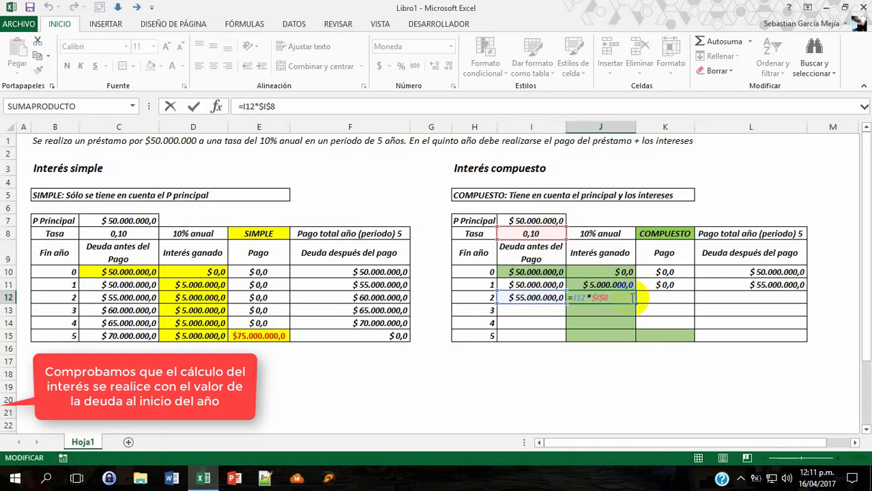
{"action": "key", "text": "Tab"}
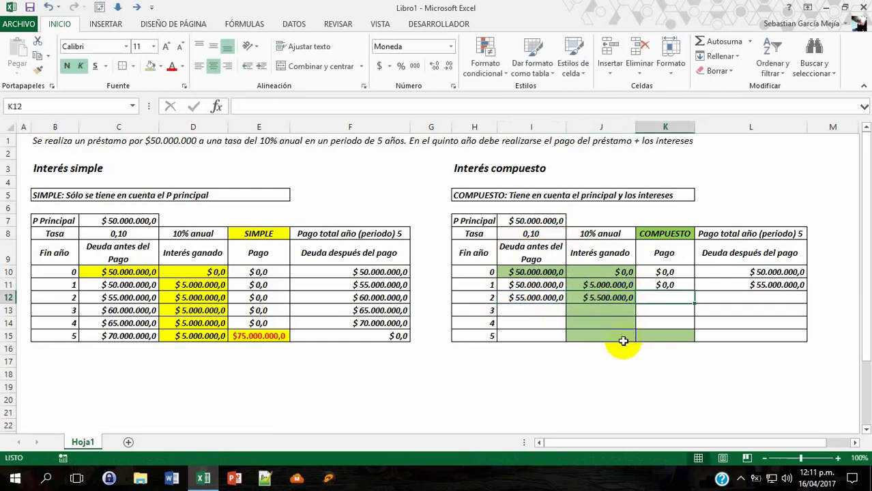
{"action": "type", "text": "0"}
{"action": "key", "text": "Tab"}
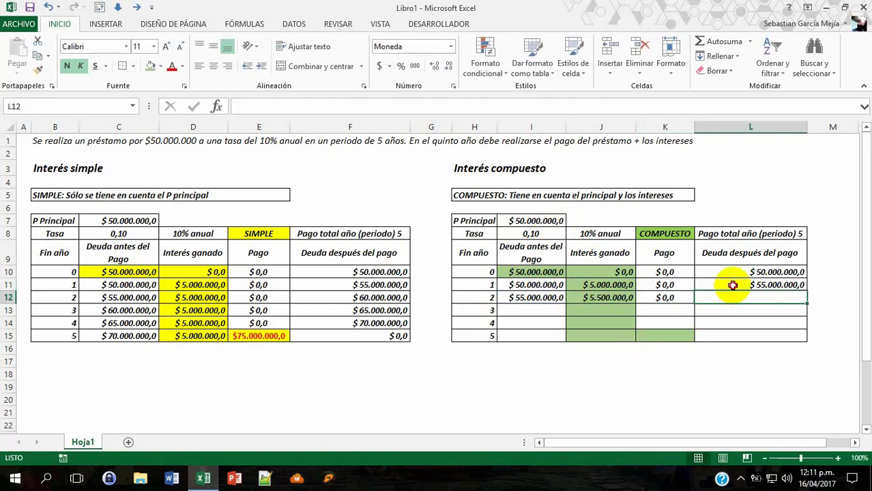
{"action": "left_click", "coordinate": [772, 290]}
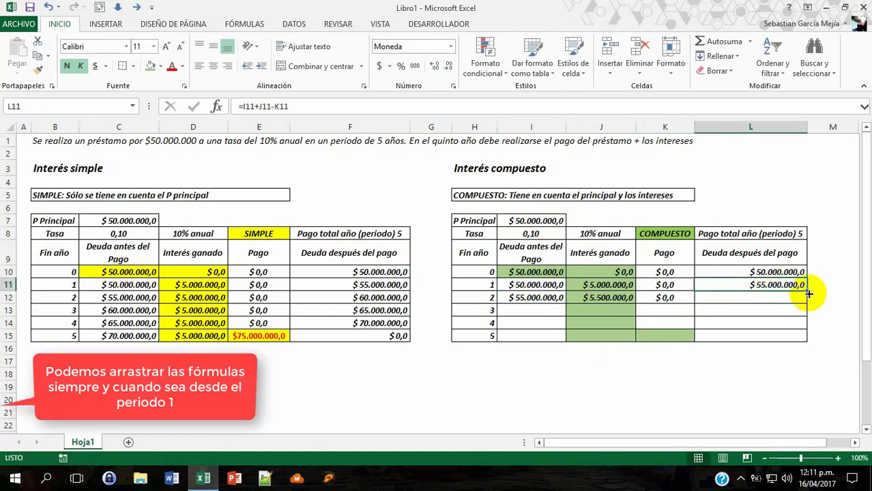
Copy the closing debt into year 2 ($60.500.000,0) and opening debt and interest into year 3
{"action": "left_click_drag", "start_coordinate": [807, 294], "coordinate": [807, 304]}
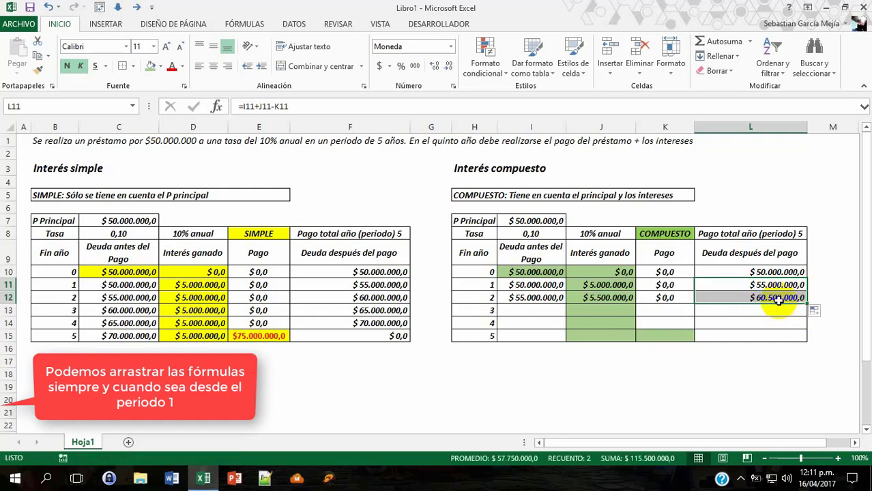
{"action": "left_click", "coordinate": [552, 300]}
{"action": "left_click_drag", "start_coordinate": [566, 305], "coordinate": [564, 315]}
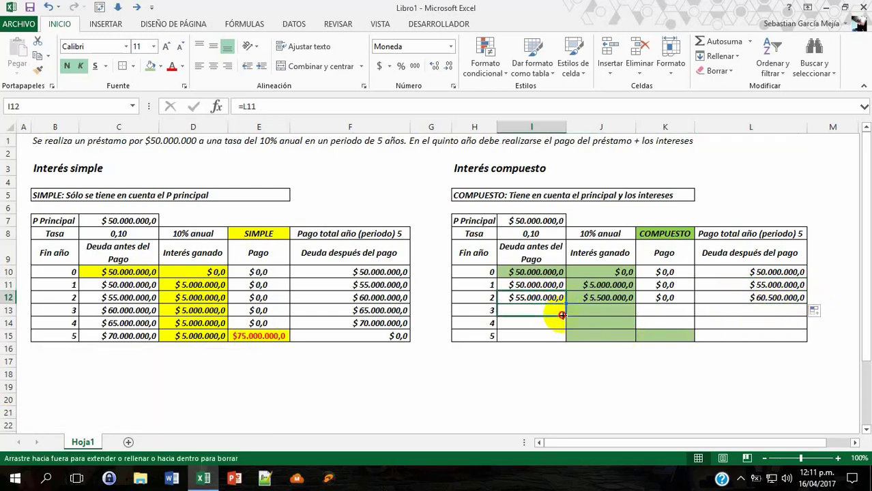
{"action": "left_click", "coordinate": [627, 298]}
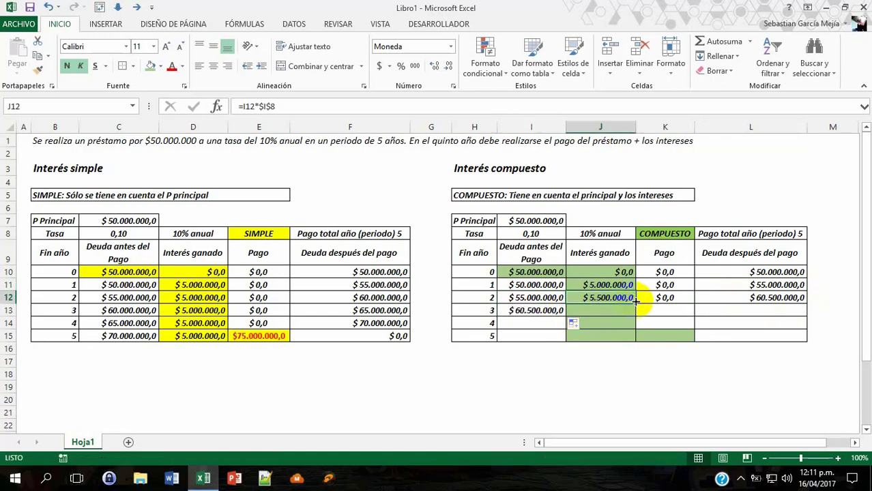
{"action": "left_click_drag", "start_coordinate": [635, 302], "coordinate": [635, 313]}
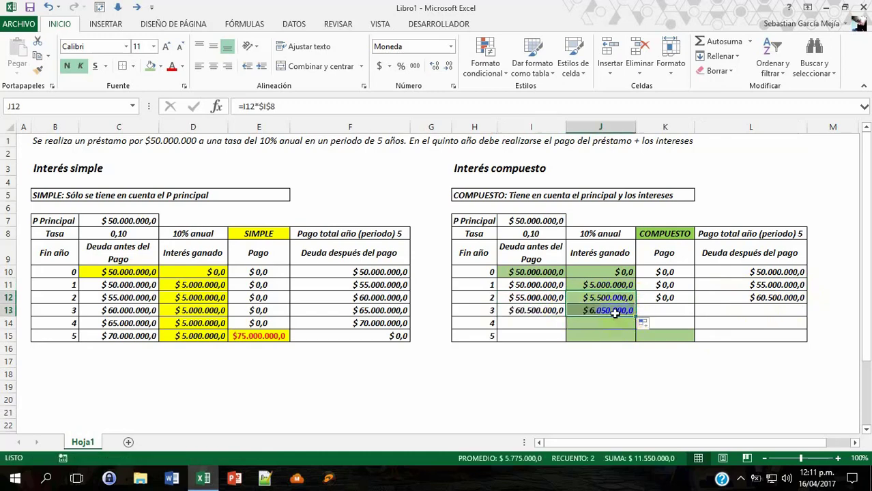
Enter a 0 year 3 payment and extend the ending debt to $66.550.000,0
{"action": "left_click", "coordinate": [657, 310]}
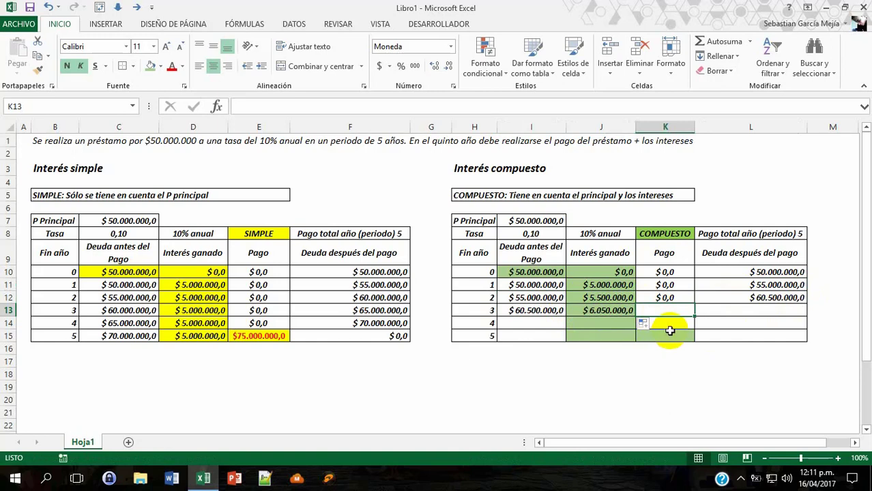
{"action": "type", "text": "0"}
{"action": "key", "text": "Tab"}
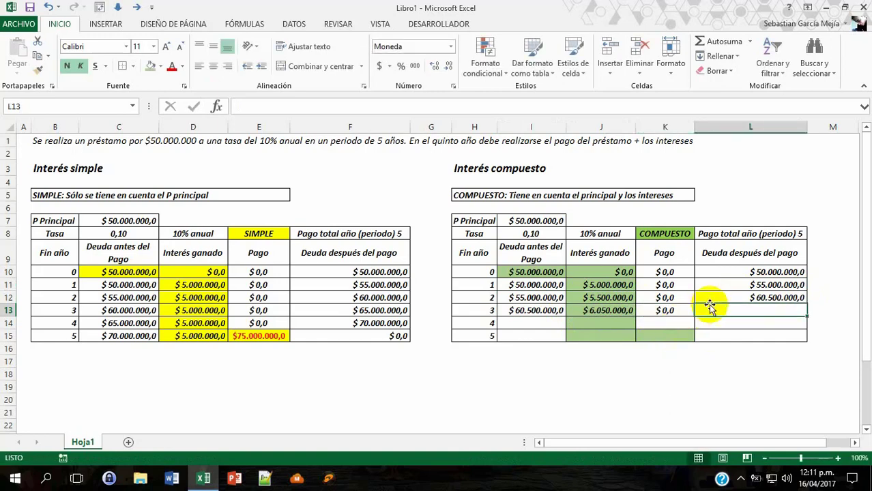
{"action": "left_click", "coordinate": [724, 297]}
{"action": "left_click_drag", "start_coordinate": [806, 303], "coordinate": [791, 315]}
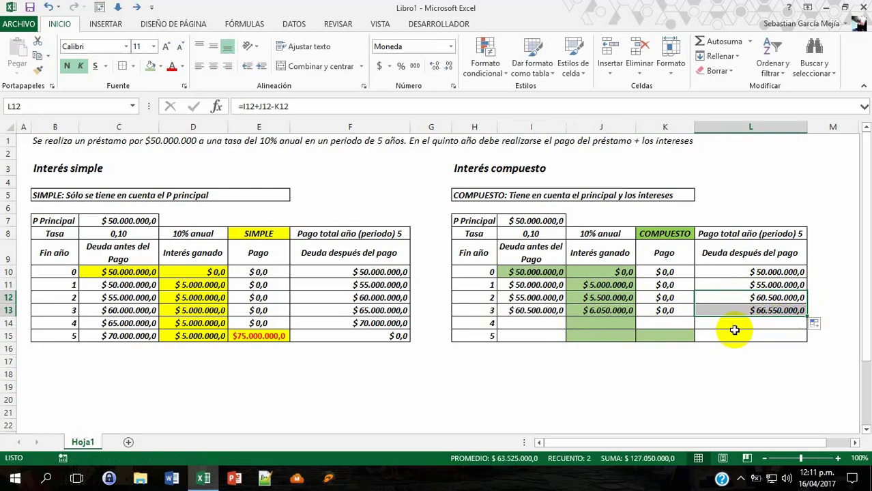
{"action": "left_click", "coordinate": [533, 324]}
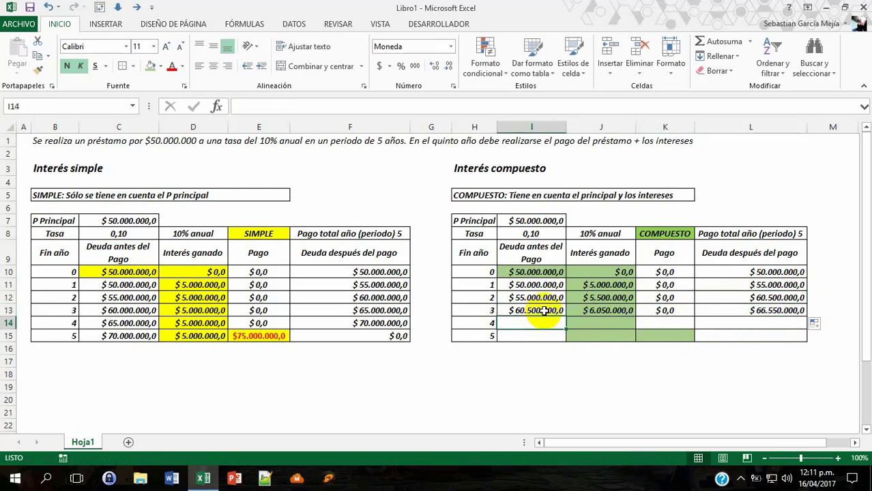
Copy the debt and interest formulas down to year 4, giving 66.550.000 and 6.655.000
{"action": "left_click", "coordinate": [543, 311]}
{"action": "mouse_move", "coordinate": [565, 316]}
{"action": "left_mouse_down"}
{"action": "mouse_move", "coordinate": [564, 329]}
{"action": "mouse_move", "coordinate": [608, 325]}
{"action": "left_mouse_up"}
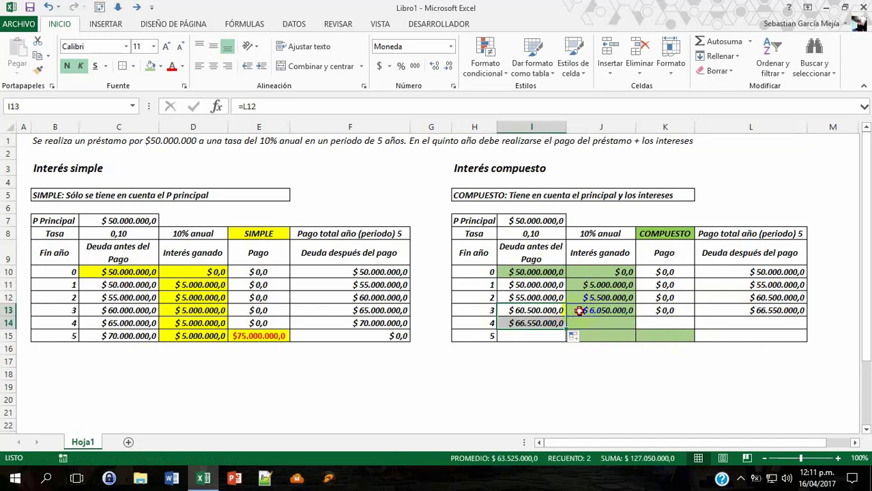
{"action": "left_click", "coordinate": [579, 310]}
{"action": "left_click_drag", "start_coordinate": [635, 316], "coordinate": [635, 328]}
{"action": "double_click", "coordinate": [628, 323]}
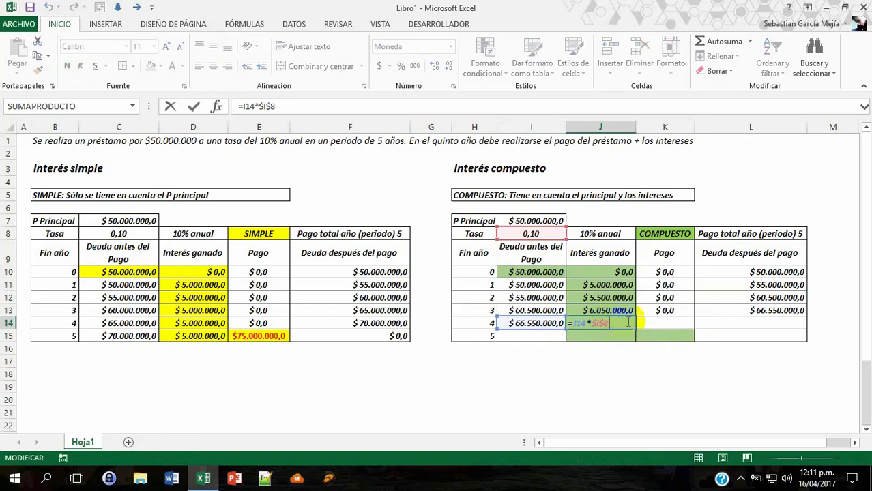
{"action": "left_click", "coordinate": [650, 322]}
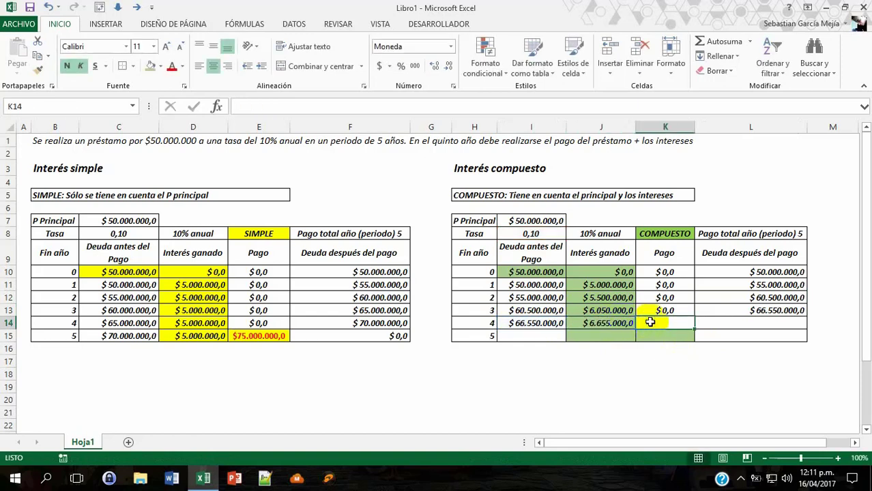
Fill the payment and debt-after-payment formulas into year 4 with Ctrl+D, leaving debt of 73.205.000
{"action": "key", "text": "shift+Right"}
{"action": "key", "text": "ctrl+d"}
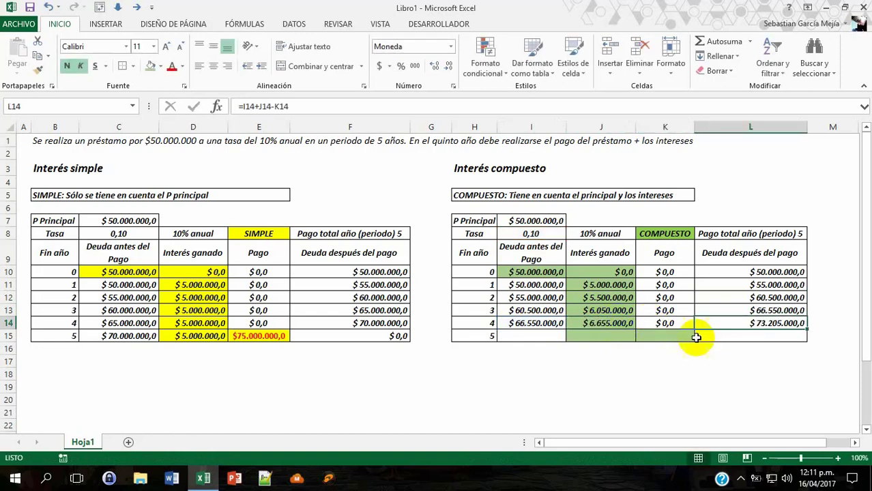
{"action": "left_click", "coordinate": [750, 325]}
{"action": "double_click", "coordinate": [743, 323]}
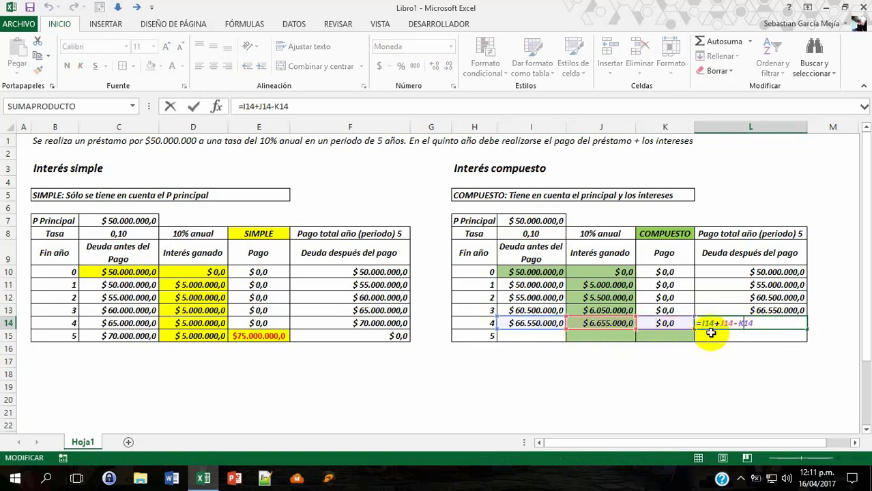
{"action": "key", "text": "Return"}
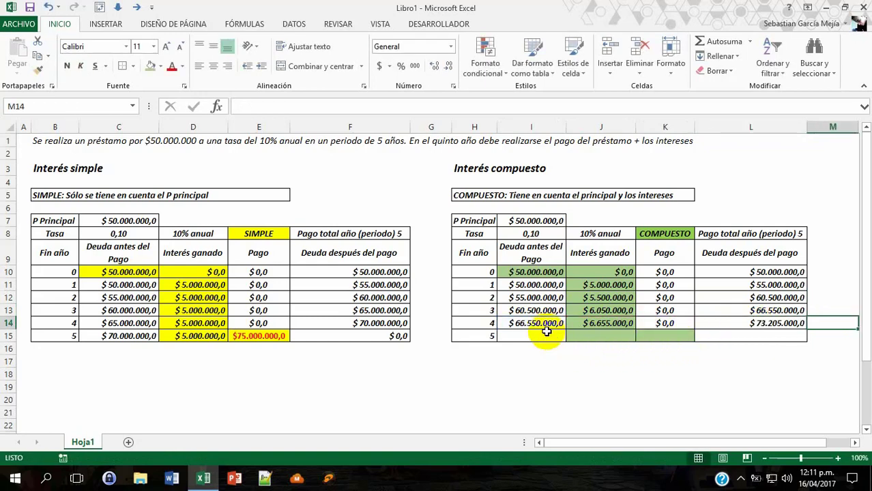
Copy the debt and interest formulas down to year 5, giving 73.205.000 and 7.320.500
{"action": "left_click", "coordinate": [552, 325]}
{"action": "left_click_drag", "start_coordinate": [565, 329], "coordinate": [550, 347]}
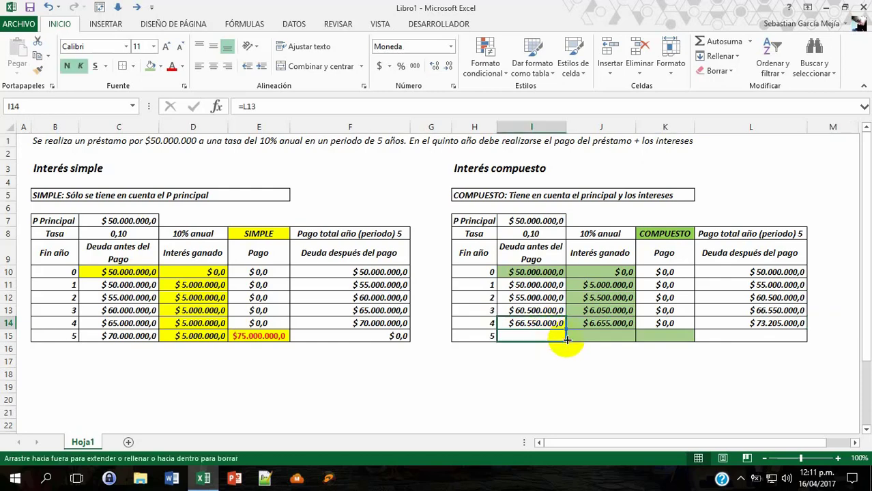
{"action": "left_click", "coordinate": [617, 325]}
{"action": "left_click_drag", "start_coordinate": [635, 329], "coordinate": [626, 346]}
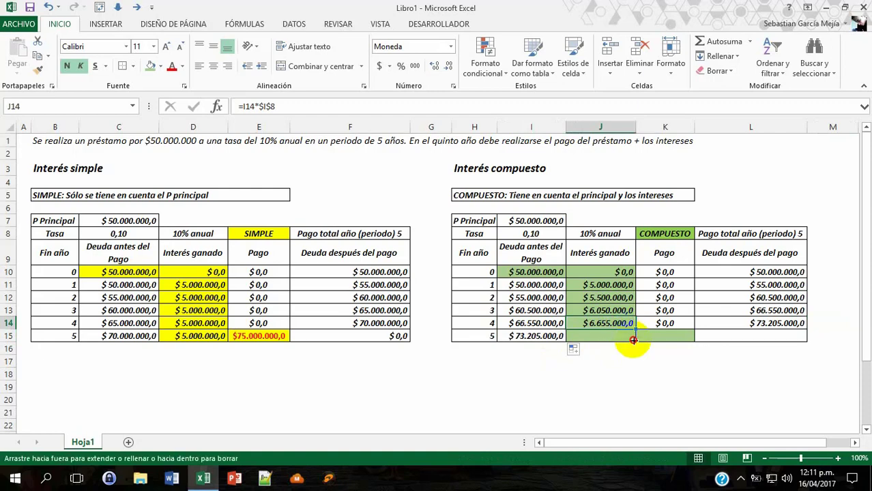
{"action": "left_click", "coordinate": [666, 333]}
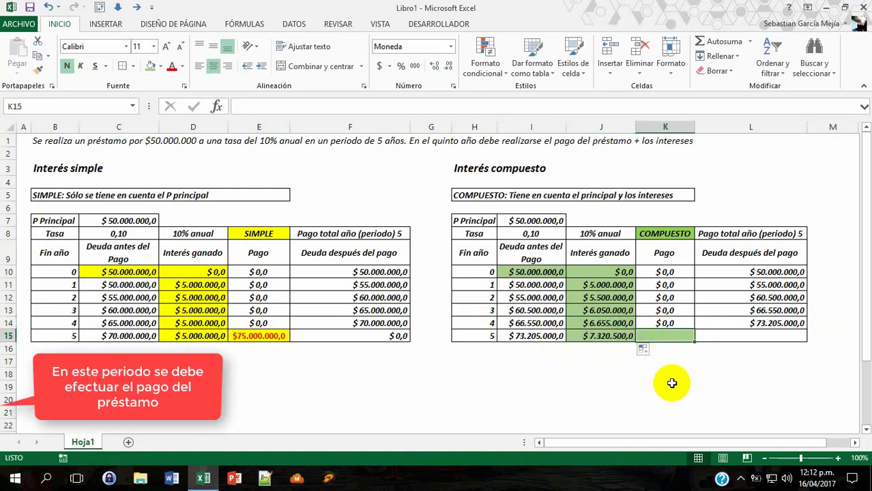
Enter =I15+J15 as year 5's payment, giving 80.525.500
{"action": "type", "text": "="}
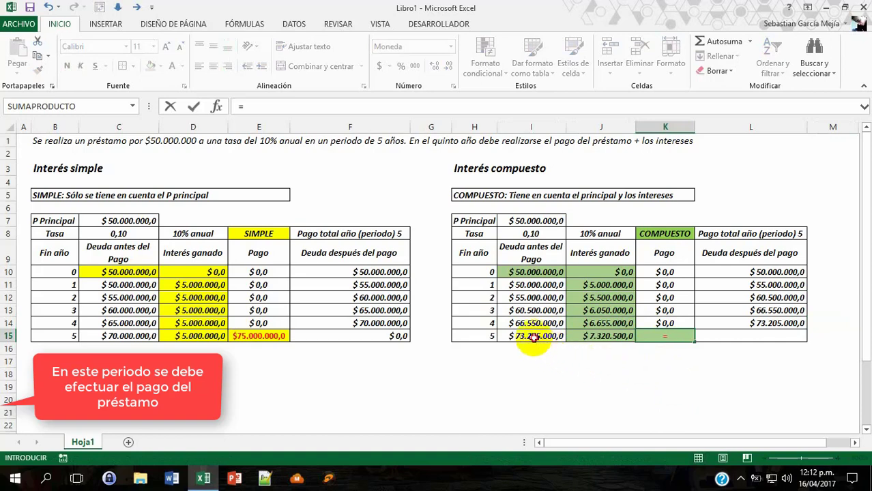
{"action": "left_click", "coordinate": [551, 336]}
{"action": "type", "text": "+"}
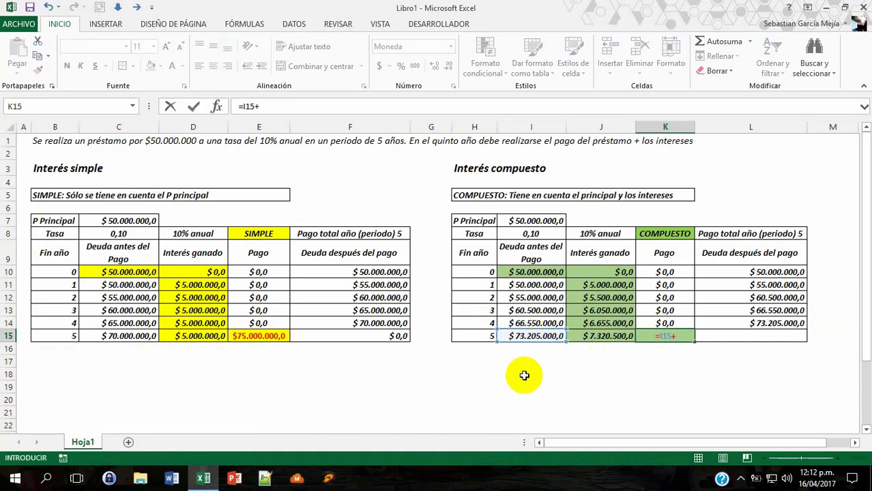
{"action": "left_click", "coordinate": [599, 337]}
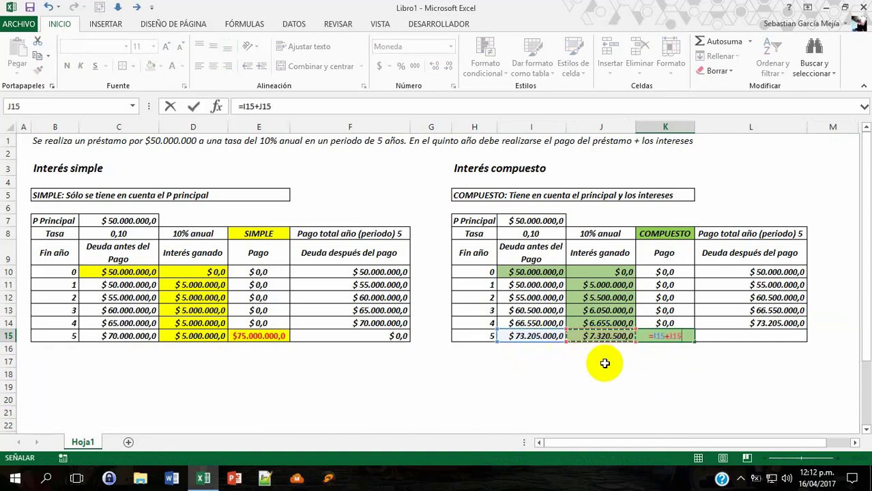
{"action": "key", "text": "Tab"}
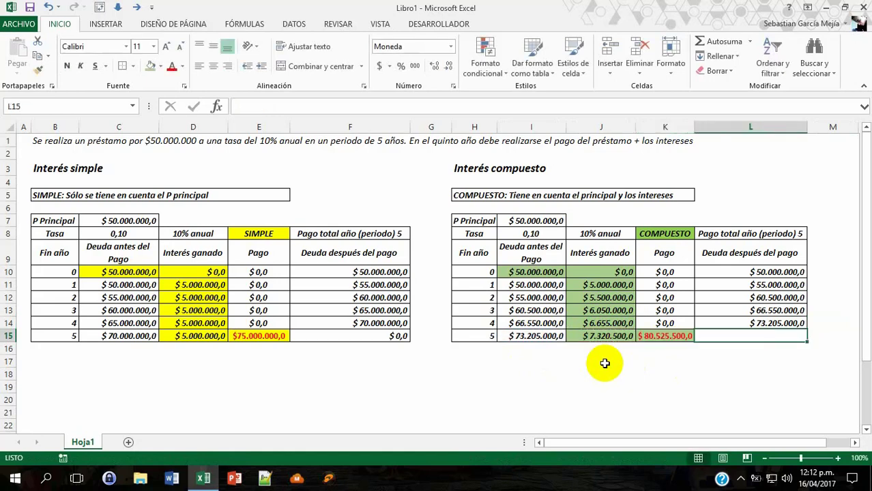
Copy the debt-after-payment formula down to year 5, showing 0 remaining debt
{"action": "left_click", "coordinate": [709, 323]}
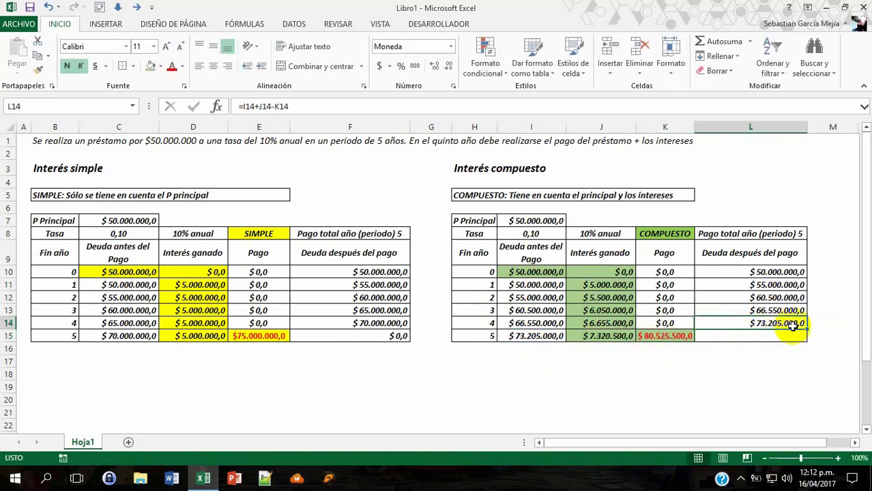
{"action": "left_click_drag", "start_coordinate": [807, 330], "coordinate": [807, 339]}
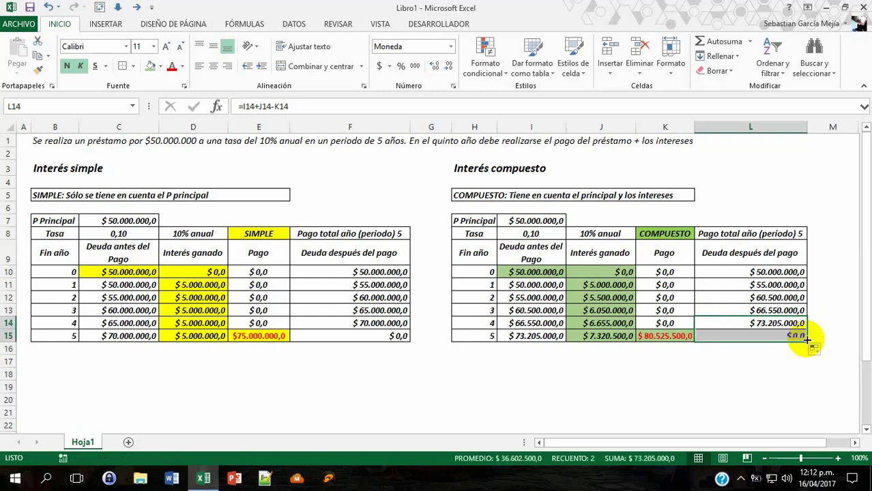
{"action": "left_click", "coordinate": [769, 337]}
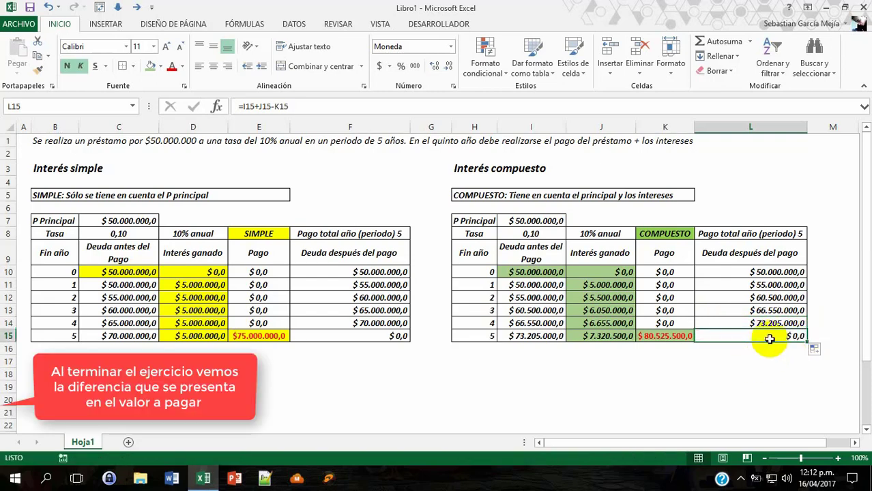
{"action": "left_click", "coordinate": [676, 371]}
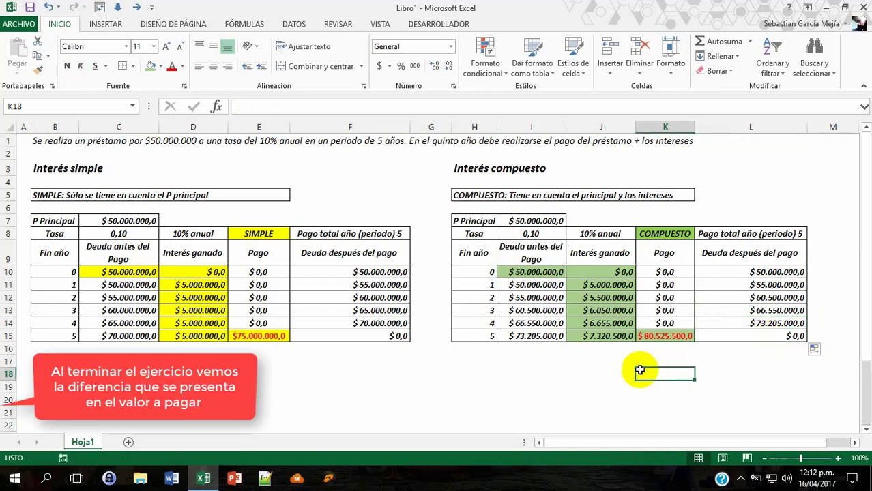
{"action": "left_click", "coordinate": [267, 337]}
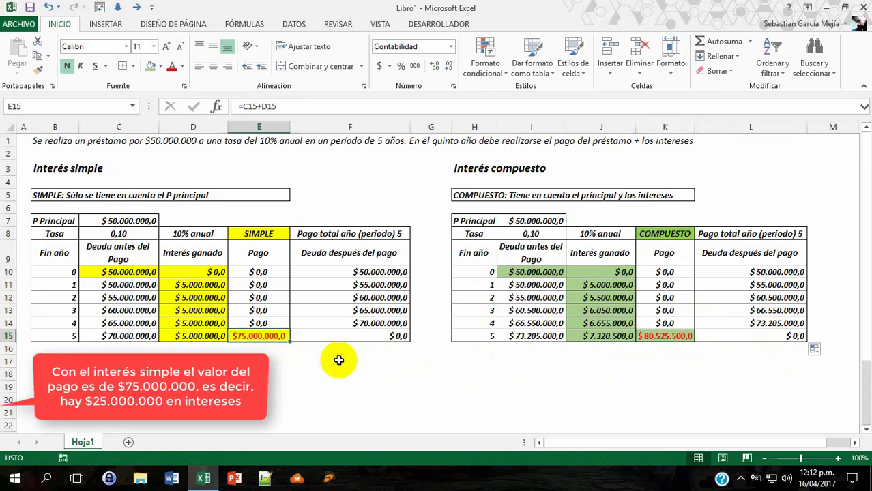
{"action": "left_click", "coordinate": [665, 337]}
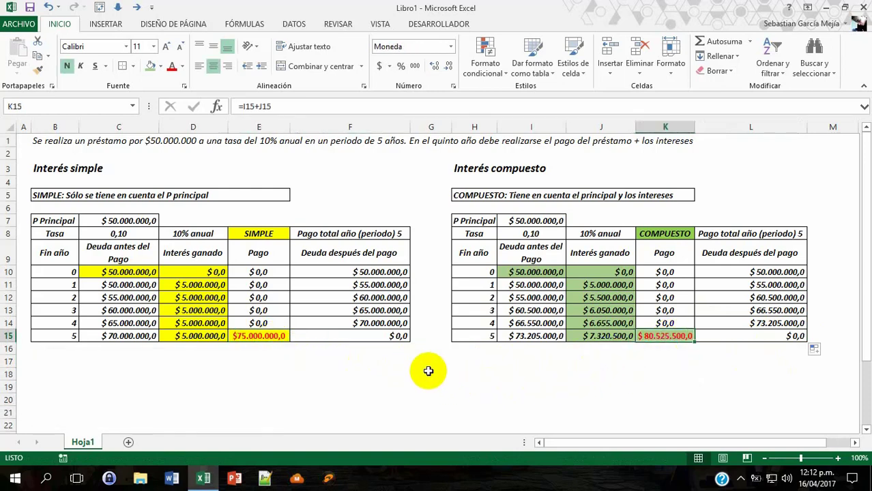
{"action": "left_click", "coordinate": [427, 371]}
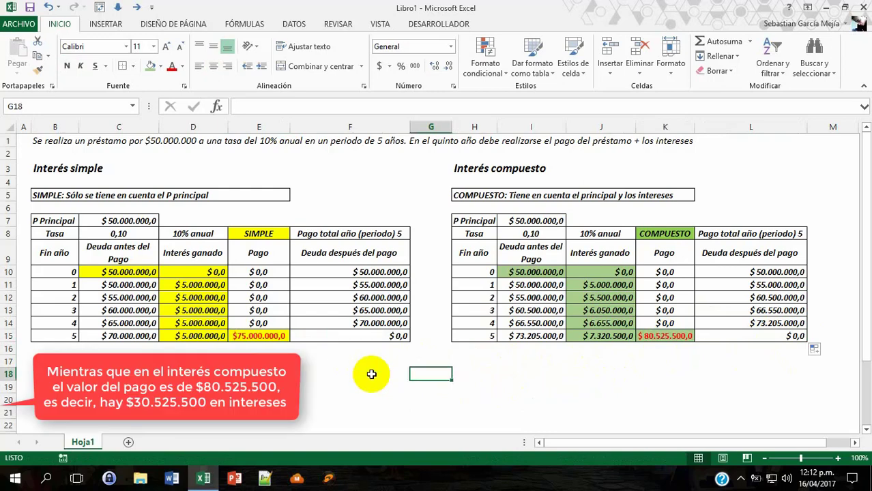